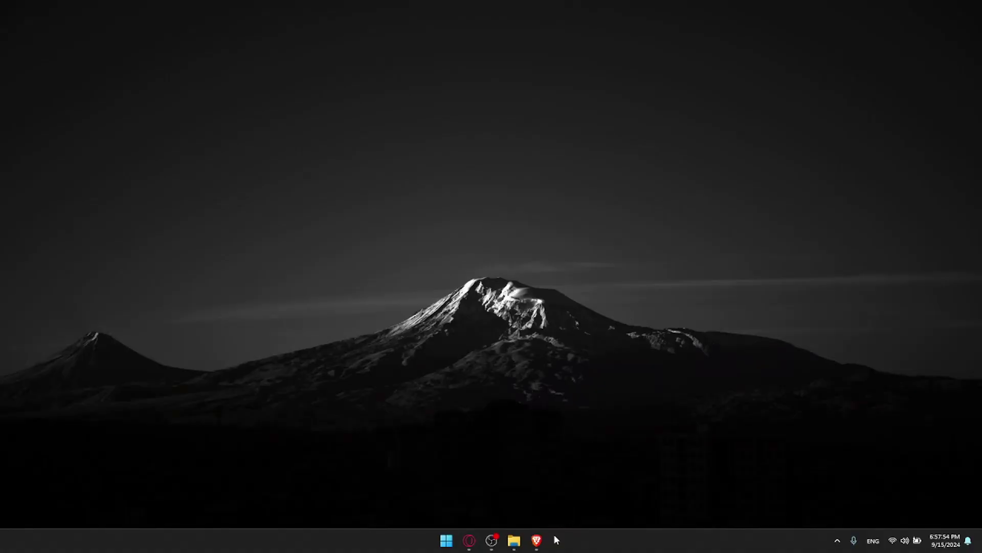
# In Brave, open analytics.google.com and load teepublic.com in a second tab
pyautogui.click(536, 540)
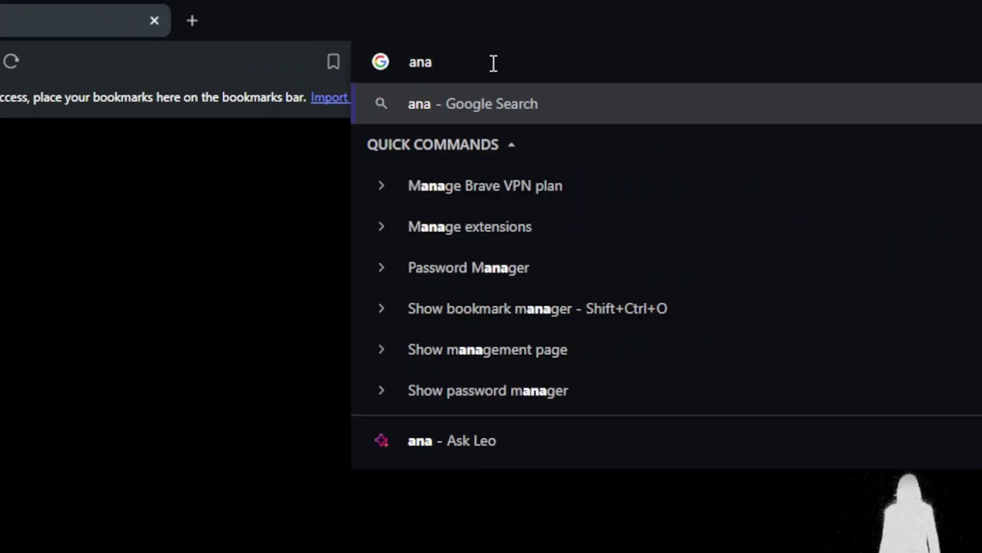
pyautogui.write('lytics.go')
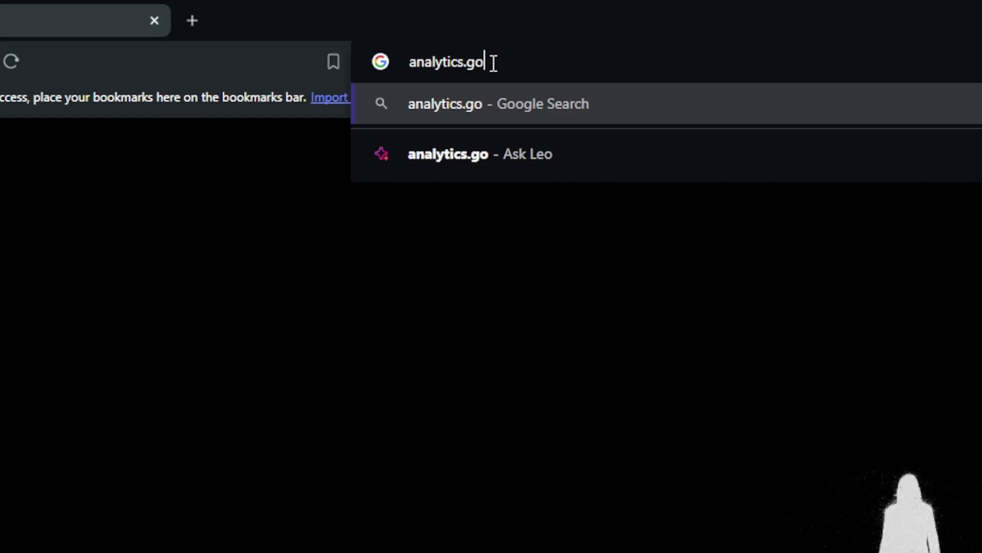
pyautogui.write('ogle.com')
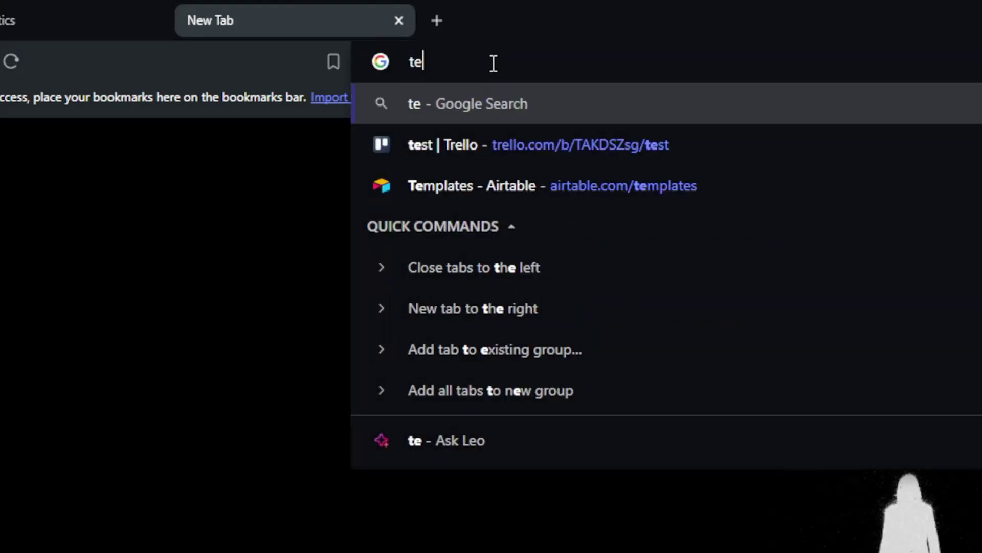
pyautogui.write('epublic.')
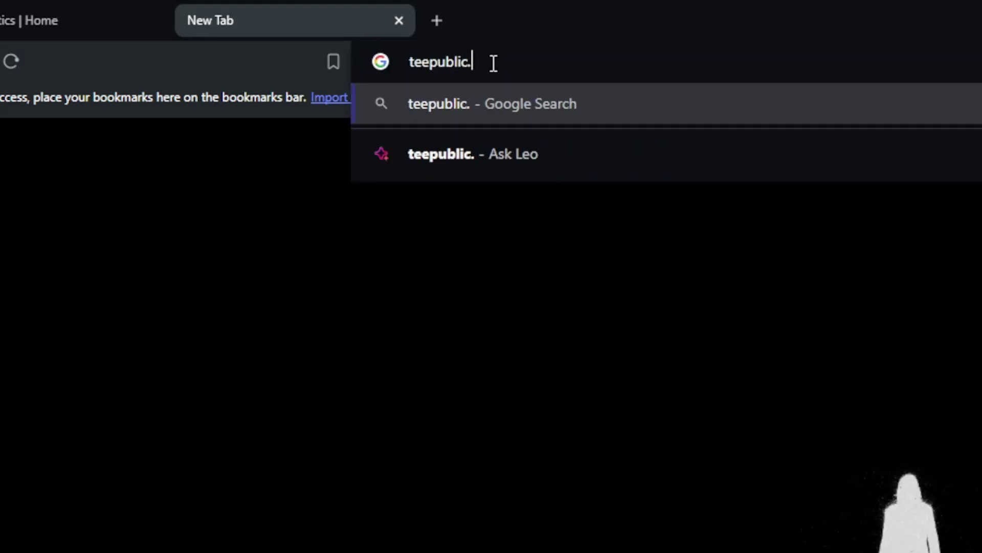
pyautogui.write('com')
pyautogui.press('Return')
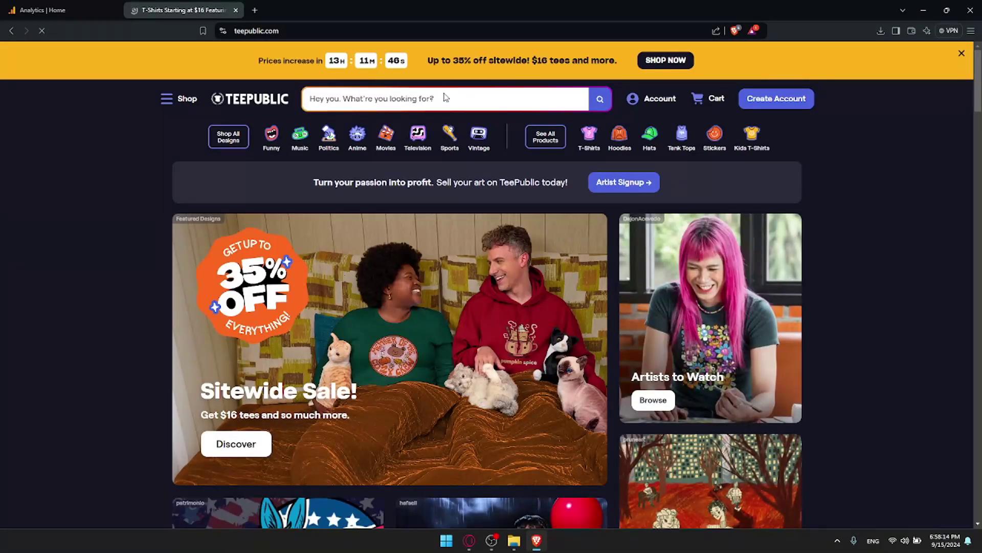
pyautogui.scroll(-5, 461, 128)
pyautogui.scroll(-7, 460, 128)
pyautogui.scroll(-1, 492, 199)
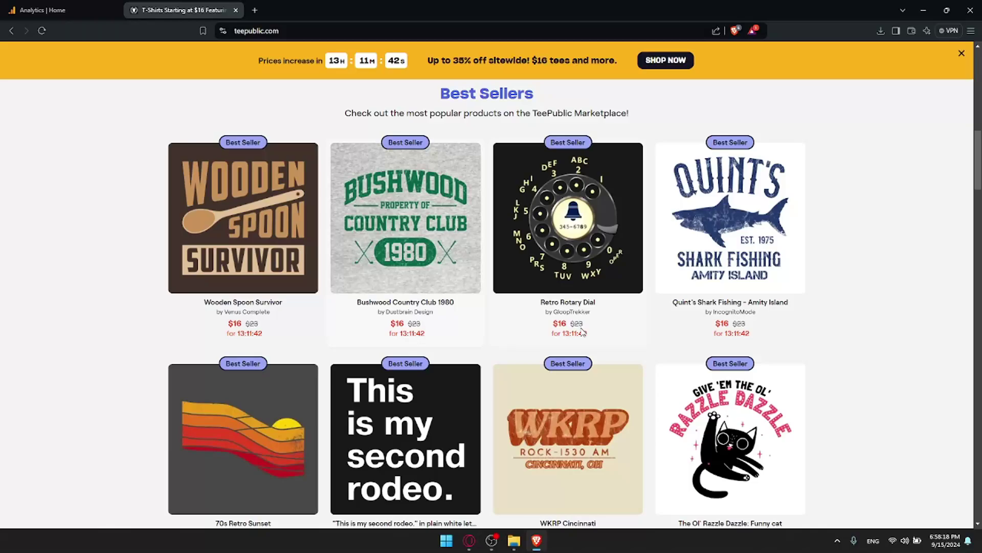
pyautogui.click(68, 5)
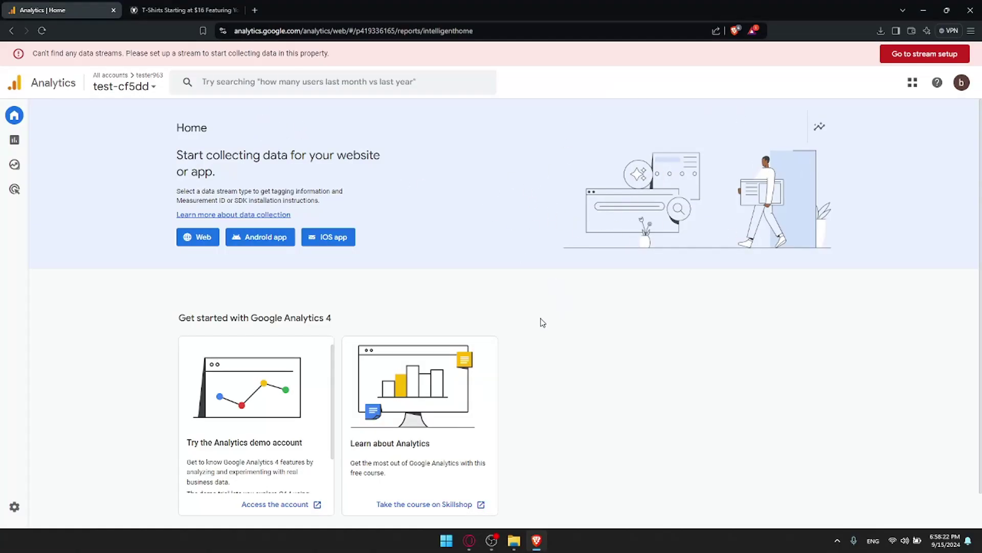
pyautogui.scroll(-1, 694, 252)
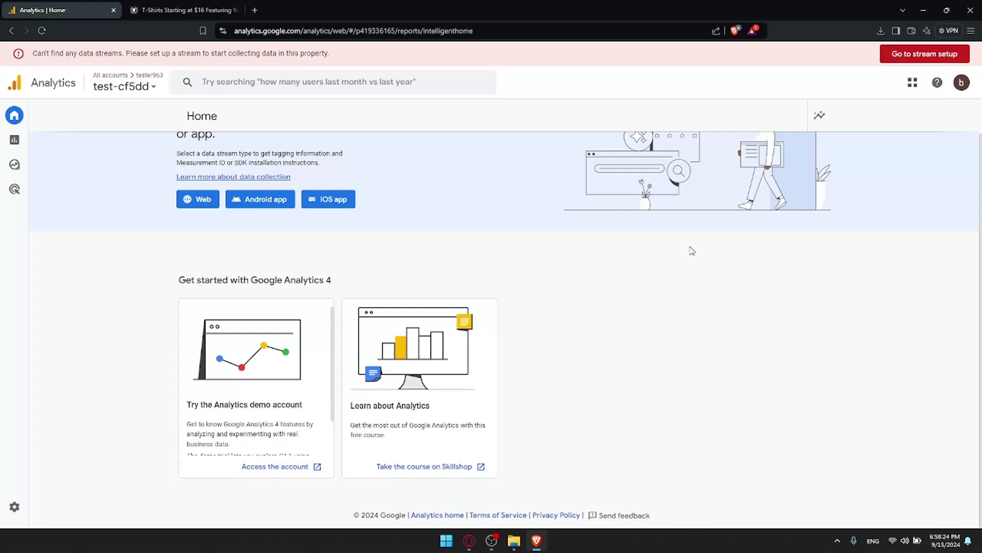
pyautogui.scroll(1, 692, 251)
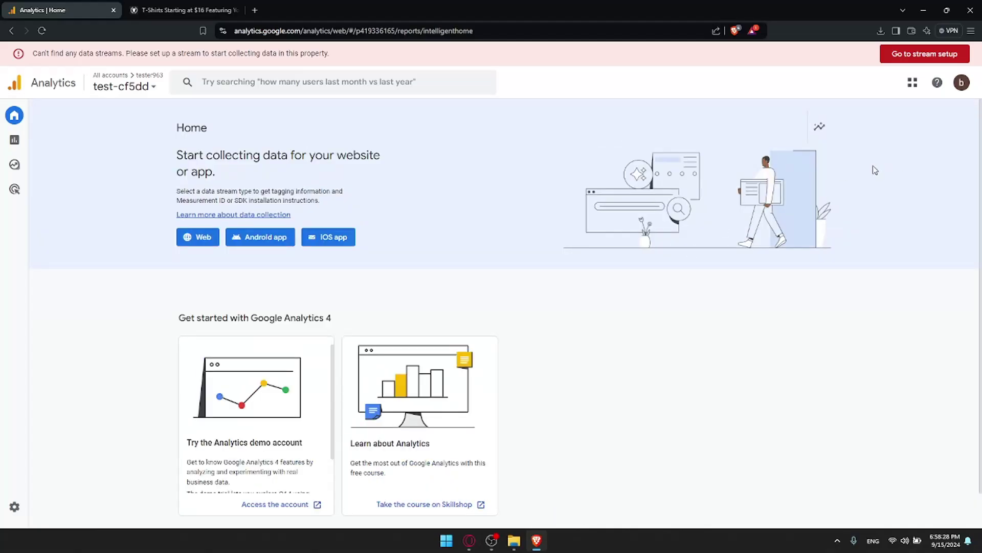
pyautogui.hotkey('ctrl', 'shift', 'n')
pyautogui.write('ana')
pyautogui.press('Return')
# Go back to the TeePublic homepage and bring up the Create Account form
pyautogui.click(190, 9)
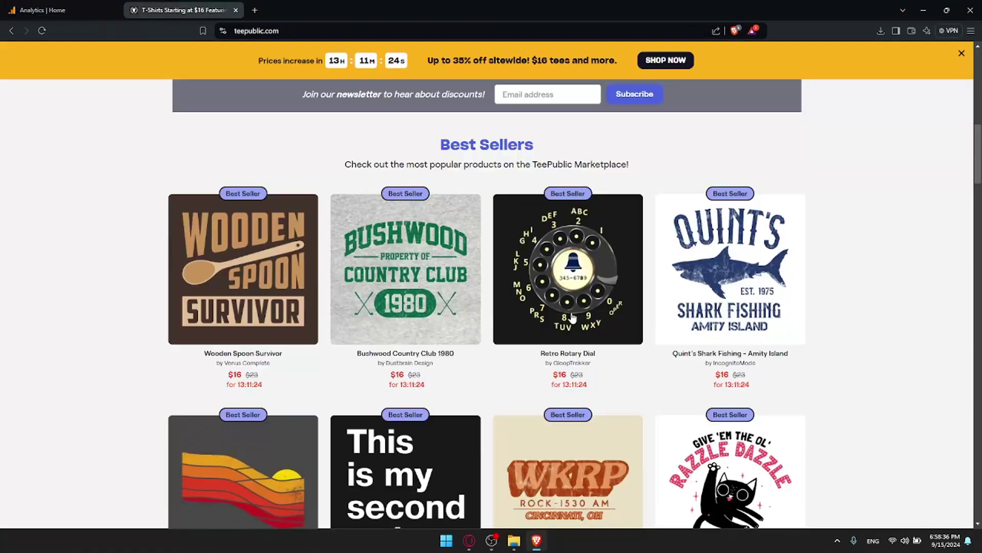
pyautogui.click(776, 99)
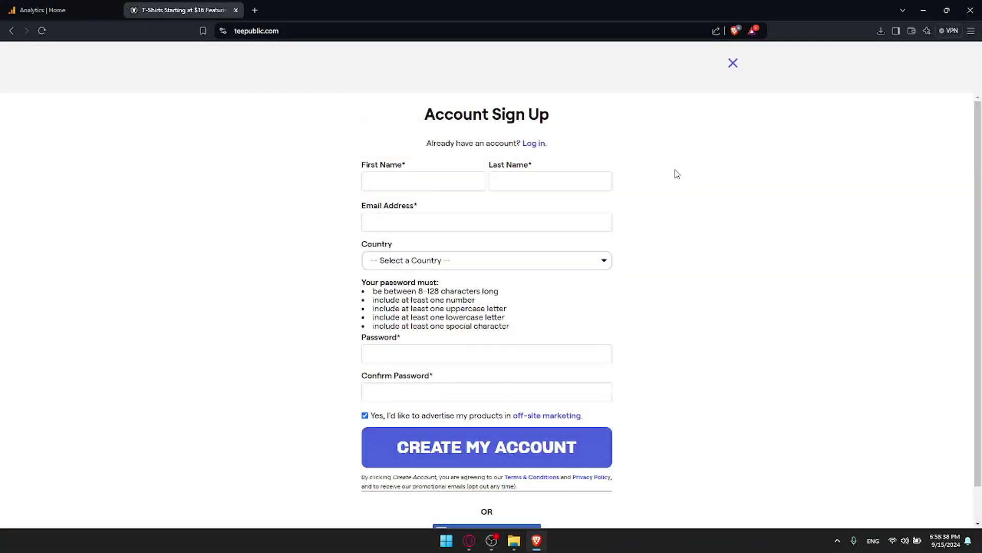
pyautogui.scroll(-1, 519, 179)
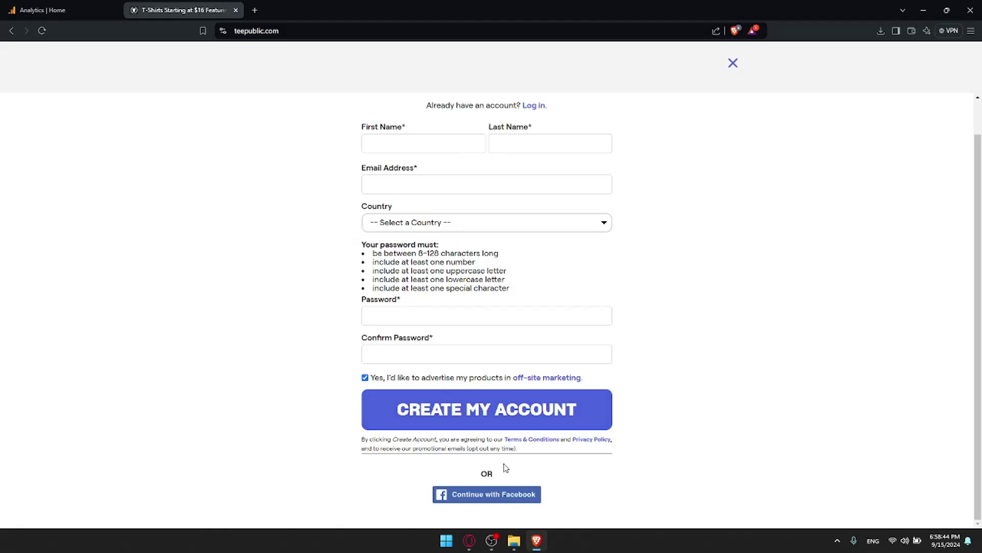
pyautogui.scroll(1, 504, 464)
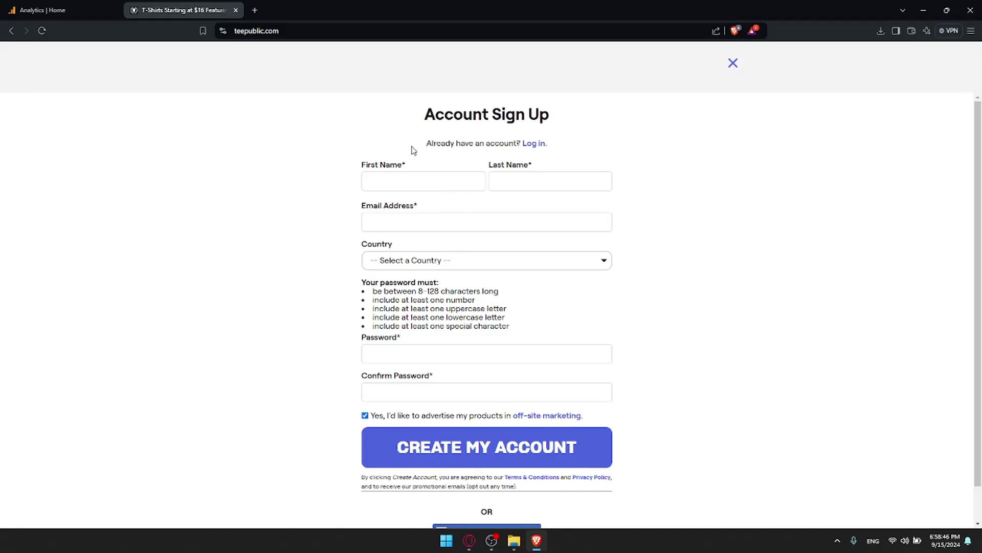
# Fill in the first name, last name and email address, then open the Country list
pyautogui.click(407, 182)
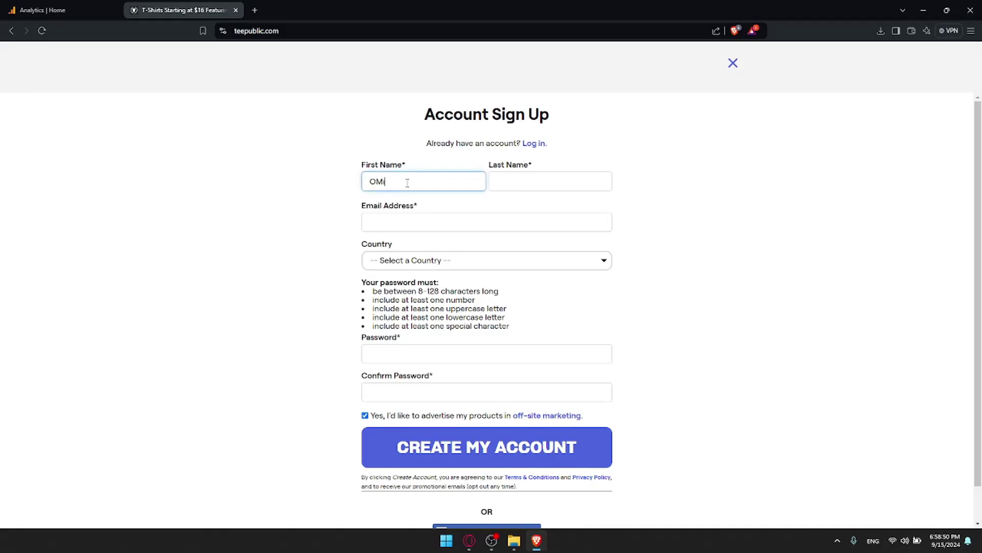
pyautogui.click(557, 188)
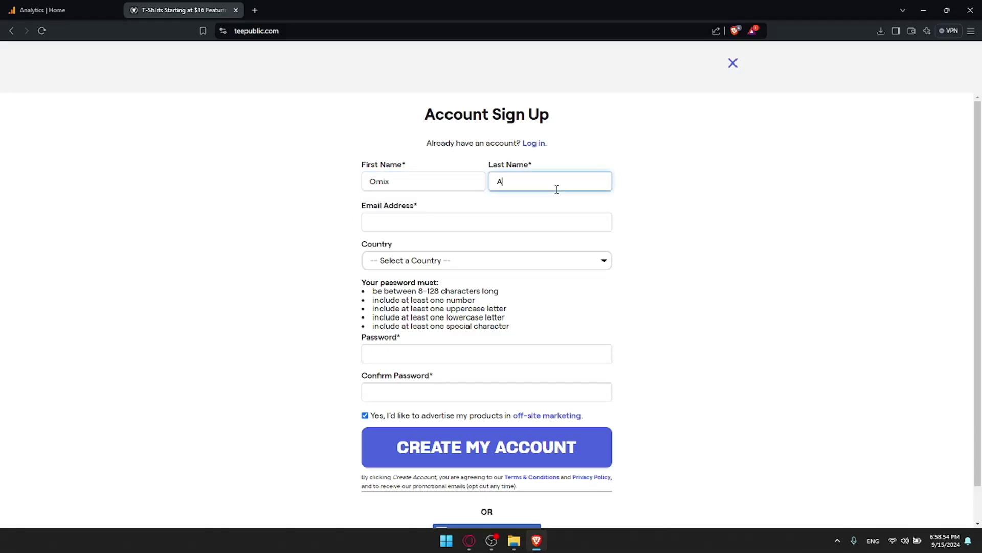
pyautogui.click(534, 226)
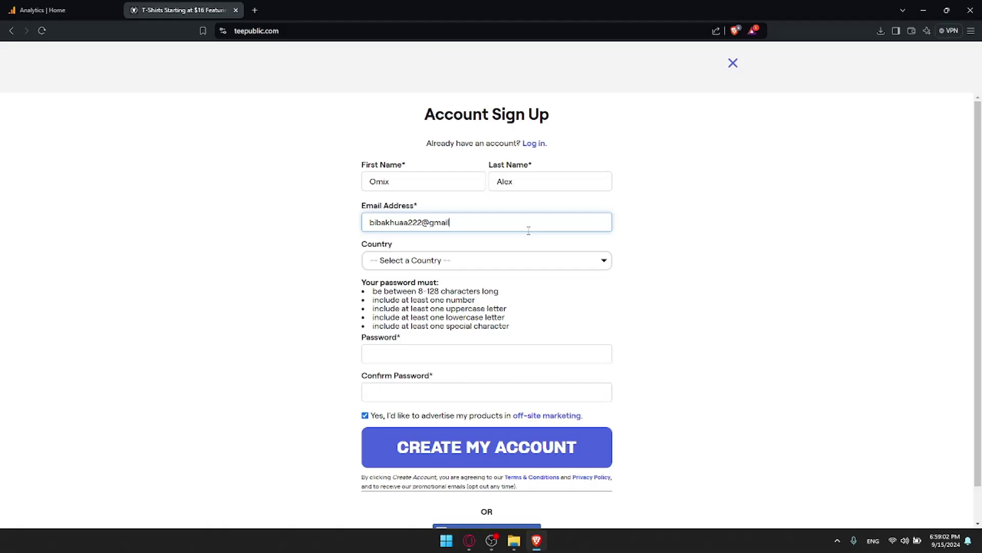
pyautogui.click(519, 260)
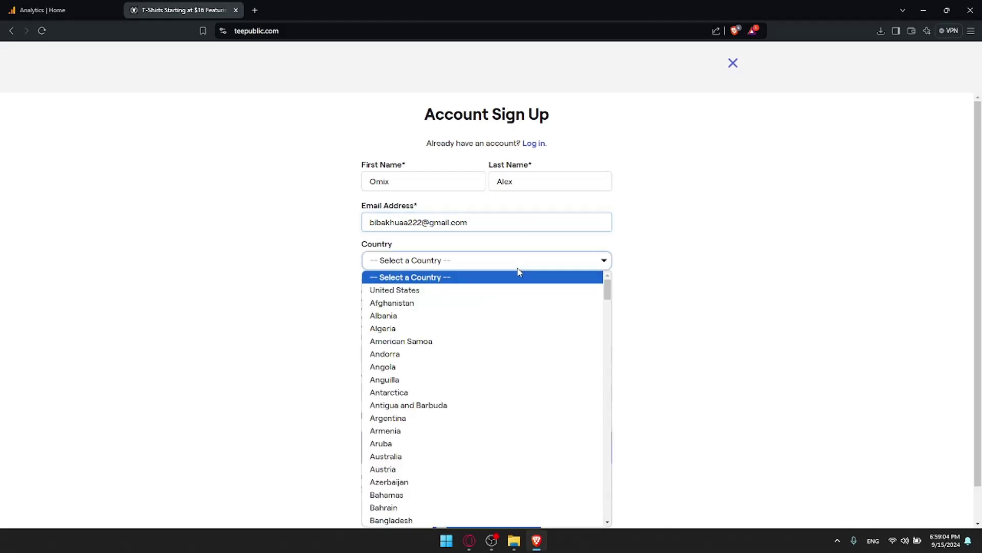
# Set the country to Morocco and enter and confirm the account password
pyautogui.write('mor')
pyautogui.press('Return')
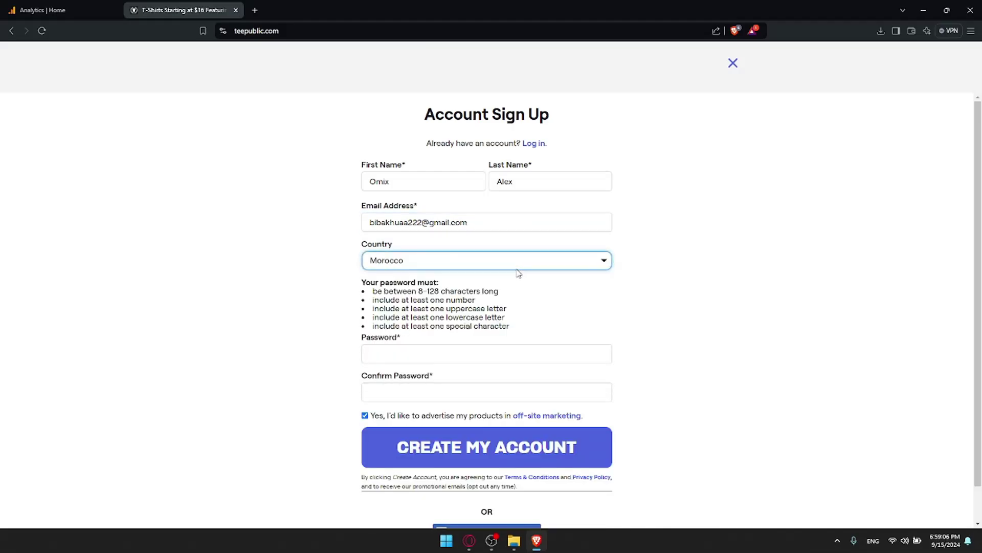
pyautogui.click(457, 358)
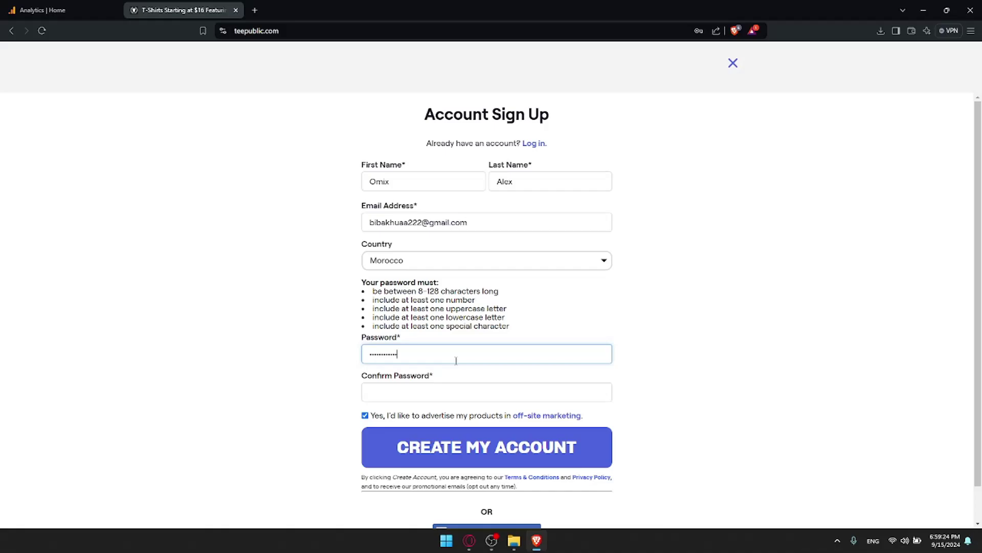
pyautogui.click(447, 386)
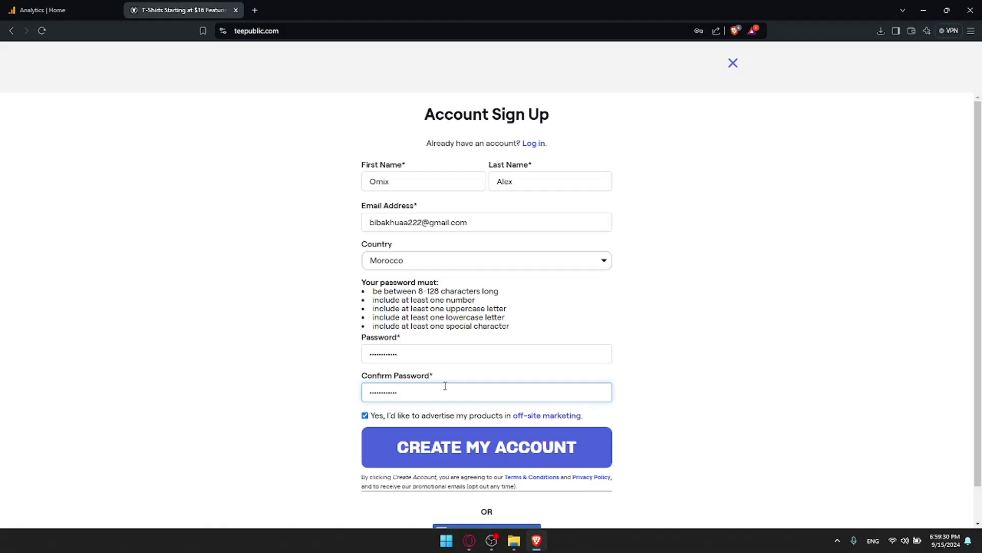
# Opt out of off-site marketing and submit the account sign-up
pyautogui.scroll(-1, 445, 386)
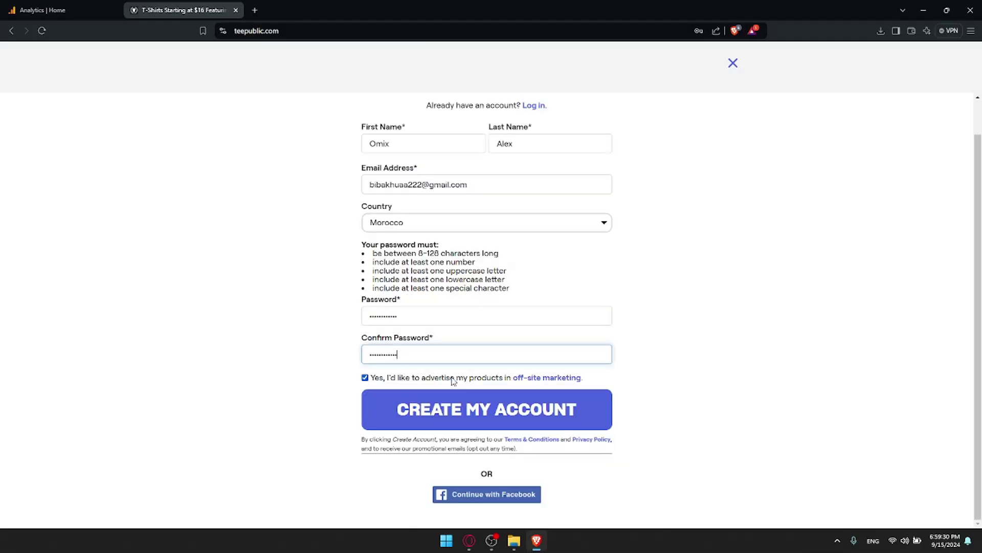
pyautogui.click(365, 379)
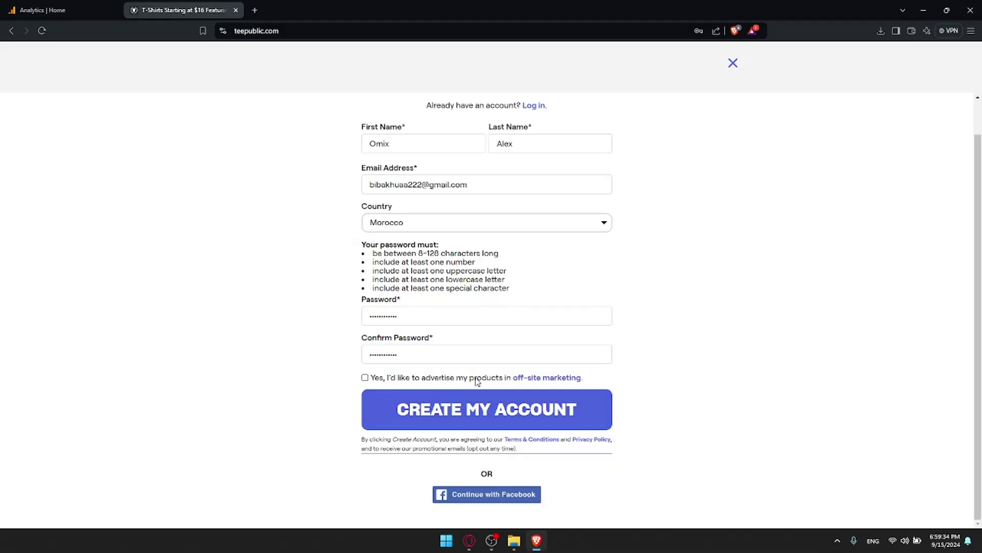
pyautogui.click(473, 411)
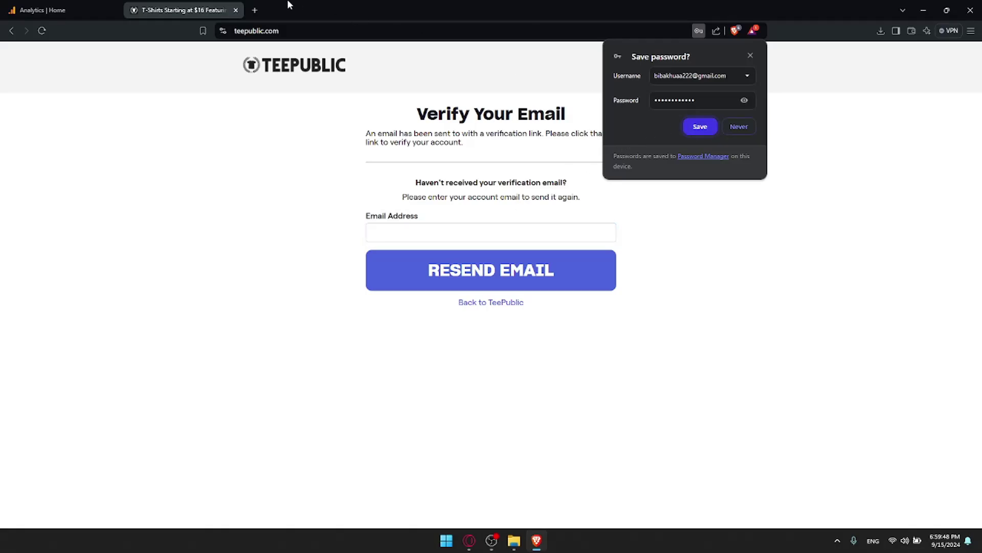
# Save the new TeePublic login in Brave and go to Gmail in a new tab
pyautogui.click(704, 128)
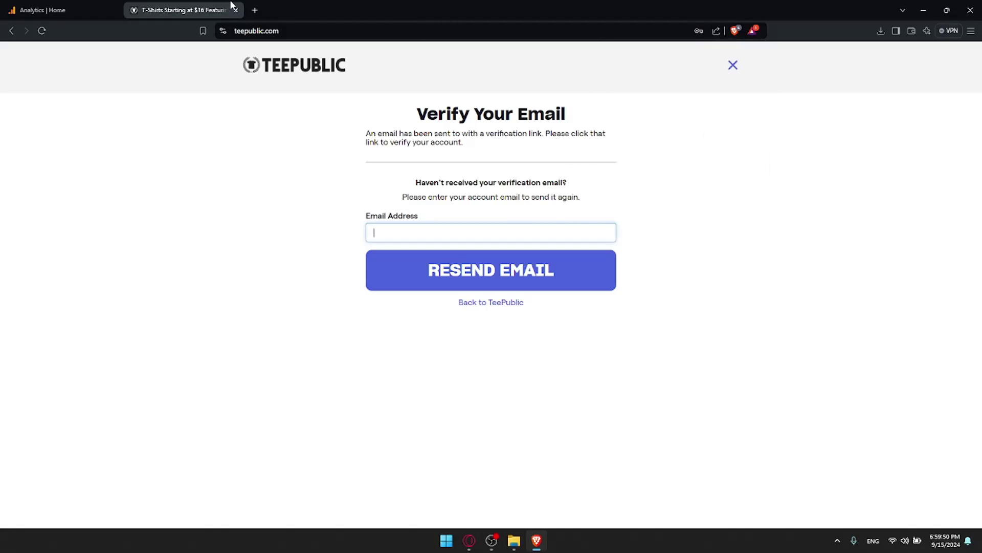
pyautogui.click(249, 11)
pyautogui.write('gm')
pyautogui.press('Return')
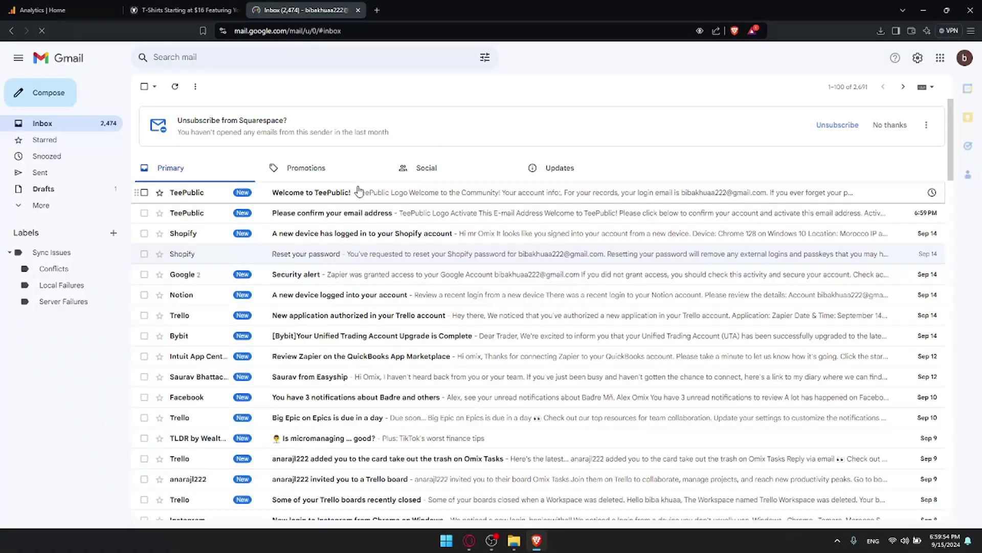
# Read TeePublic's welcome email, then open the confirmation email and follow its activation link
pyautogui.click(313, 193)
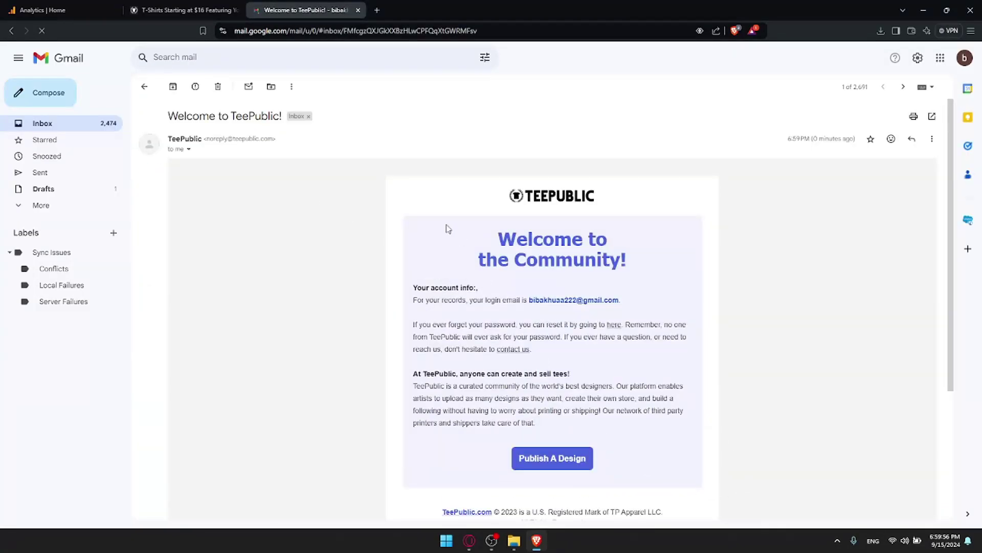
pyautogui.hotkey('alt', 'Left')
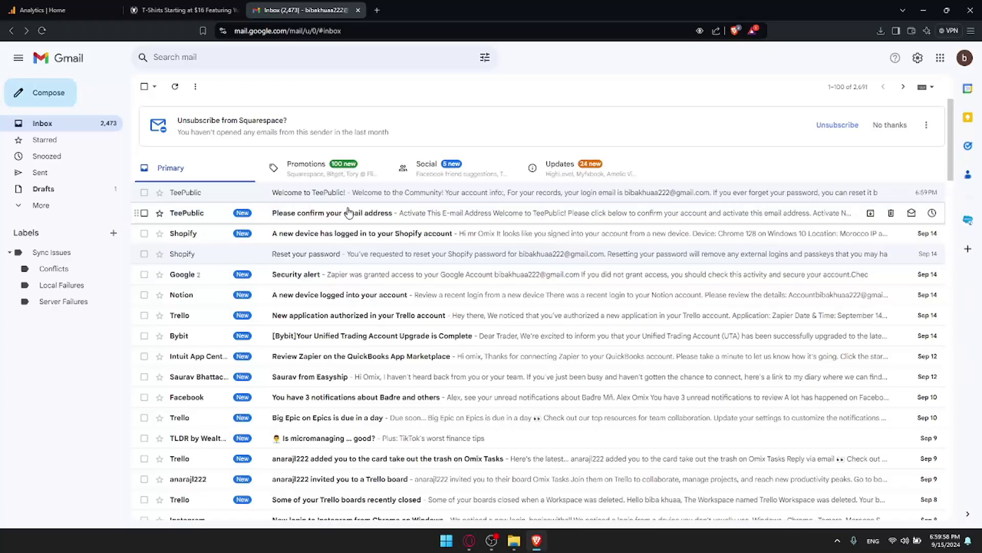
pyautogui.click(291, 215)
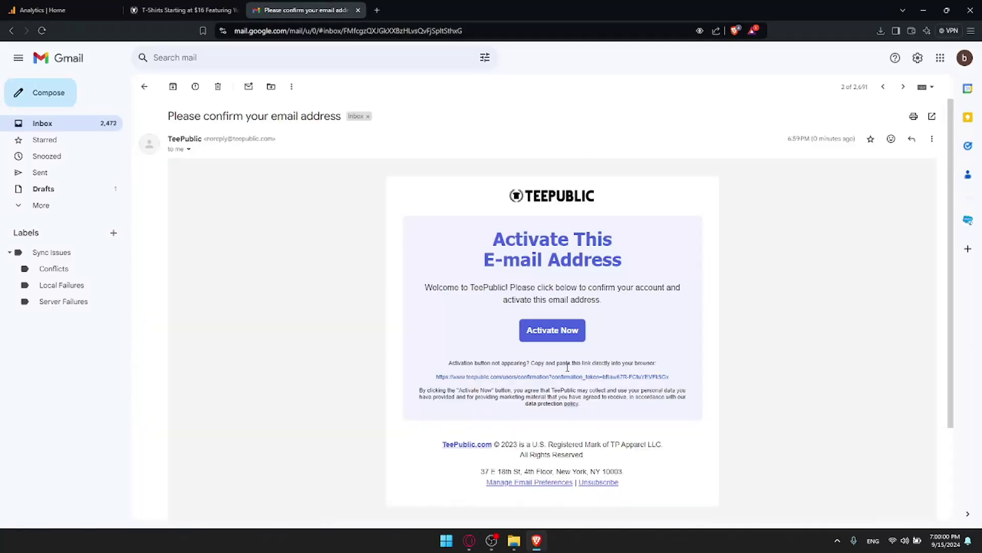
pyautogui.click(573, 330)
pyautogui.click(225, 10)
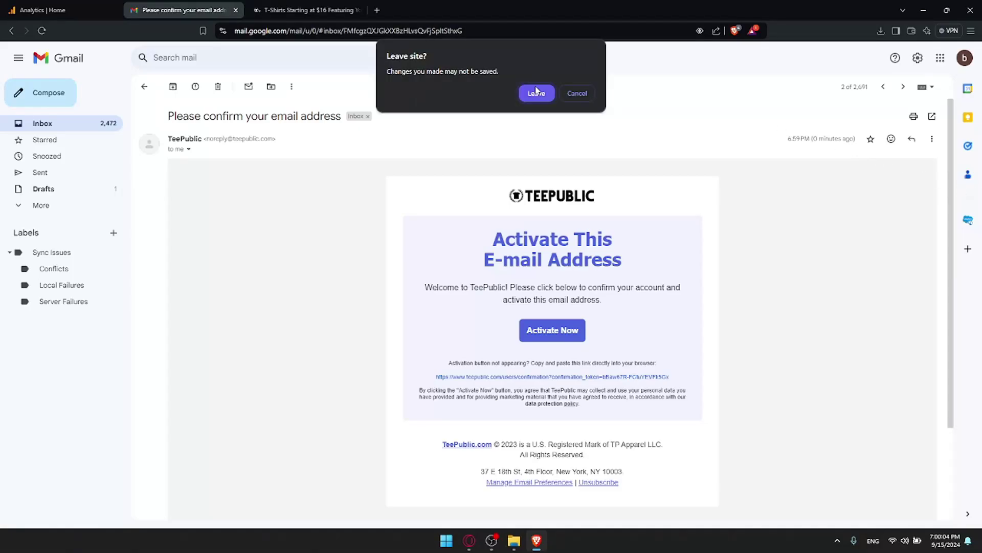
# Confirm leaving Gmail and dismiss TeePublic's sitewide sale banner
pyautogui.click(536, 92)
pyautogui.scroll(-5, 644, 348)
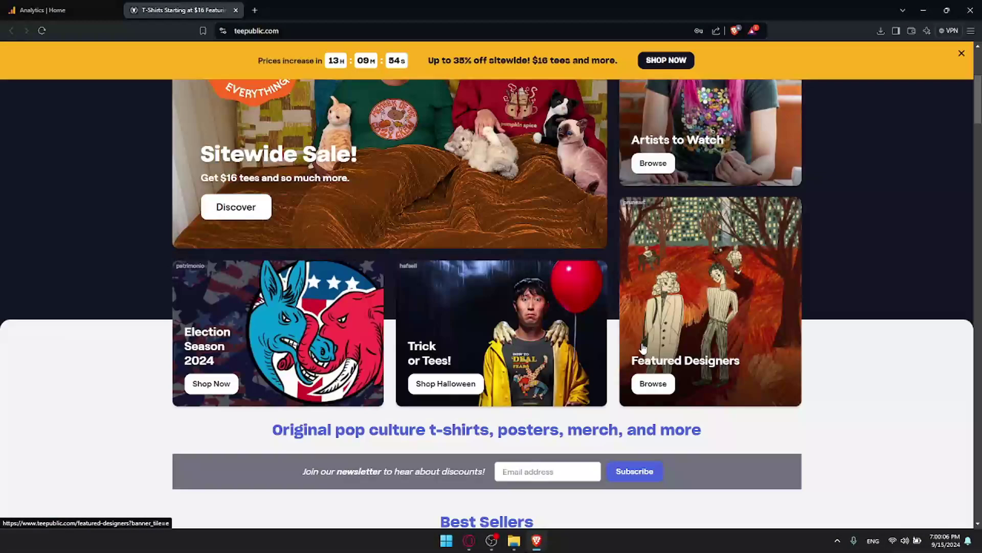
pyautogui.scroll(-3, 644, 348)
pyautogui.click(961, 54)
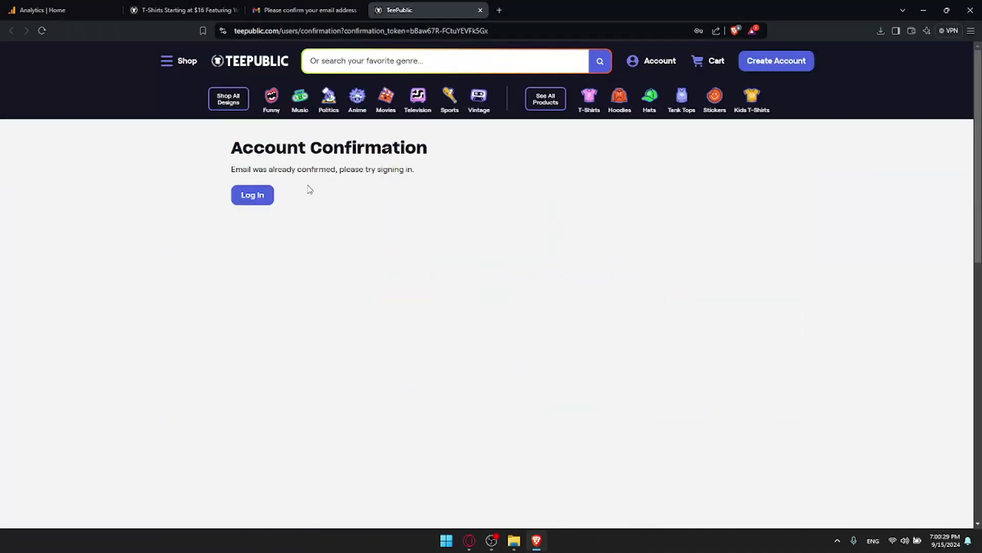
# Log in to TeePublic using the saved autofill email and password
pyautogui.click(242, 200)
pyautogui.click(460, 173)
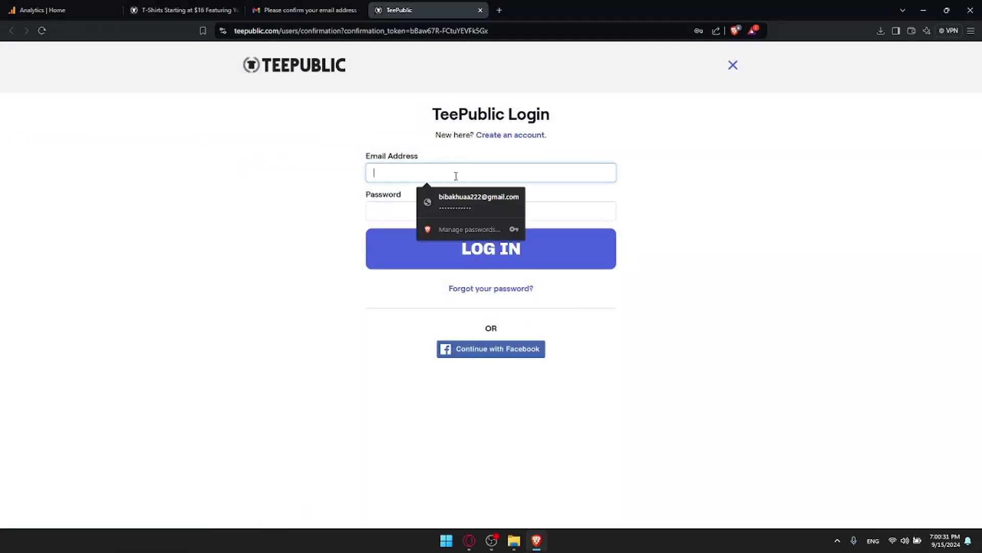
pyautogui.click(461, 201)
pyautogui.click(464, 241)
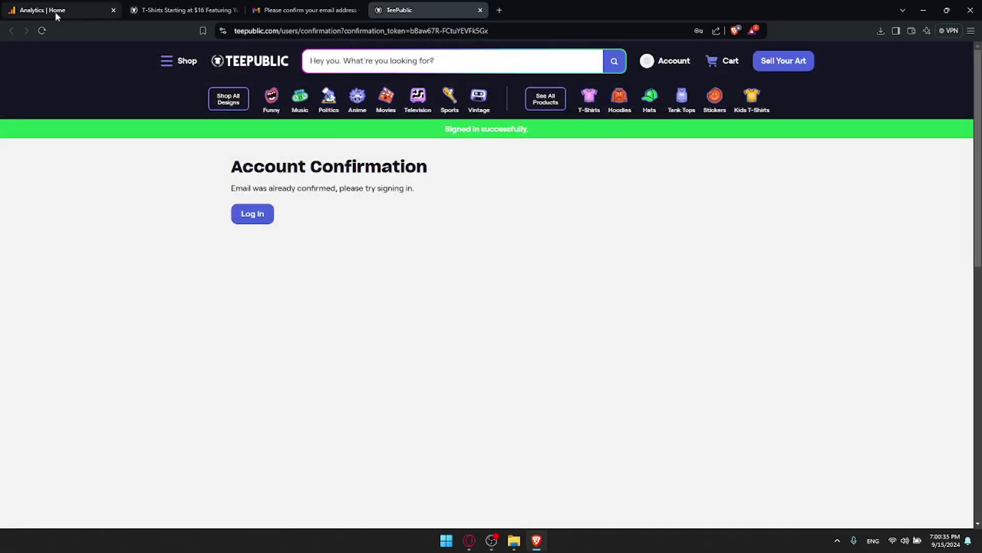
# Close the extra TeePublic homepage tab and the Gmail tab
pyautogui.click(233, 9)
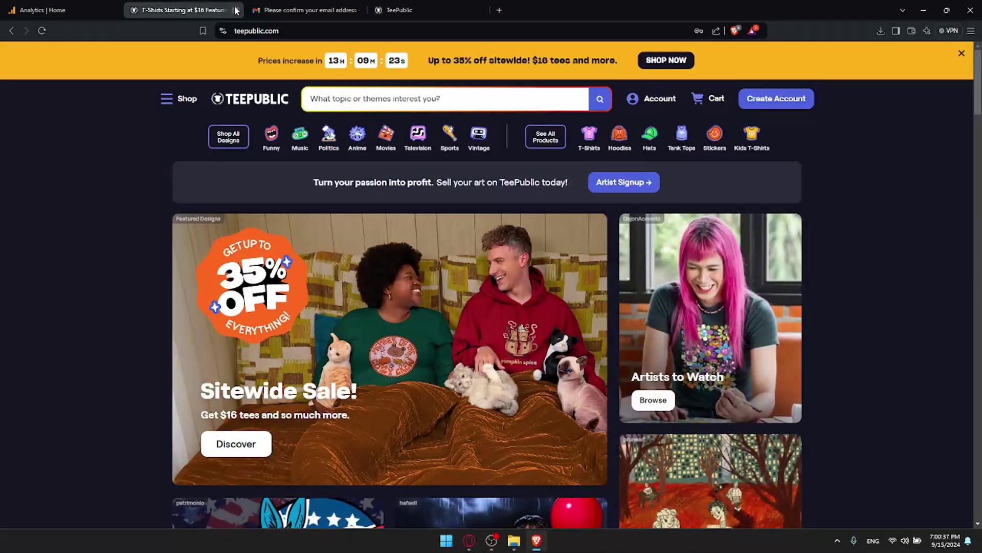
pyautogui.click(237, 10)
pyautogui.click(236, 10)
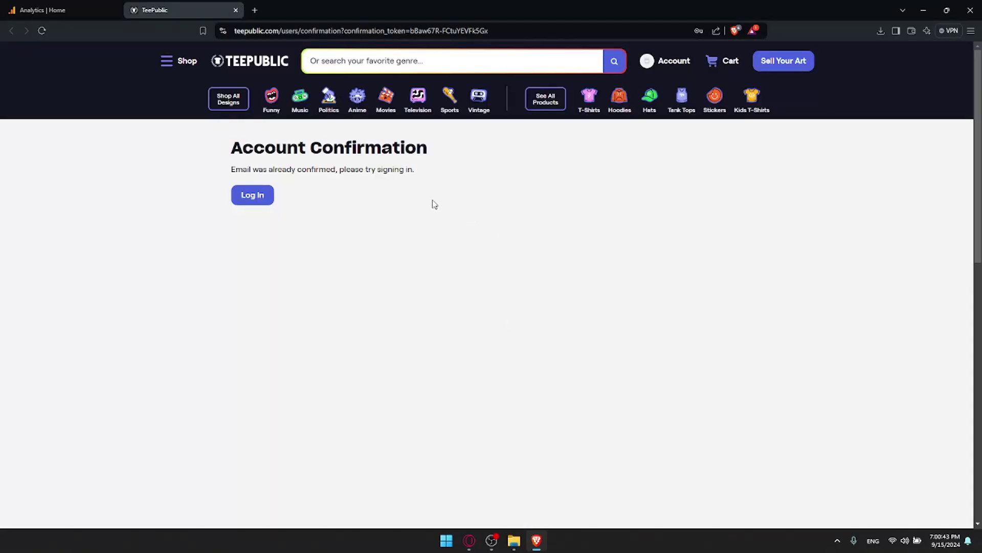
# Browse Shop All Designs to reach the T-Shirts listing and show the Omix account menu
pyautogui.click(189, 62)
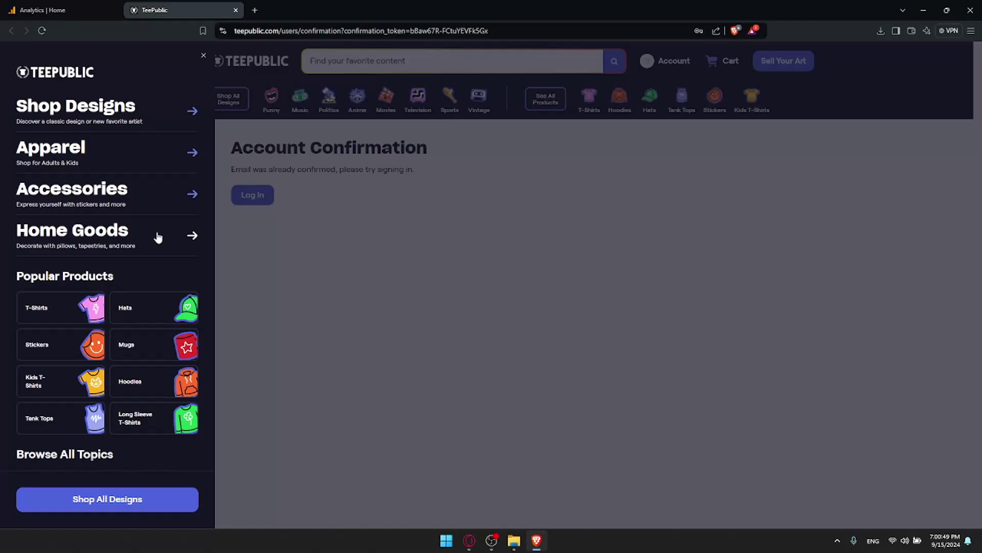
pyautogui.click(144, 504)
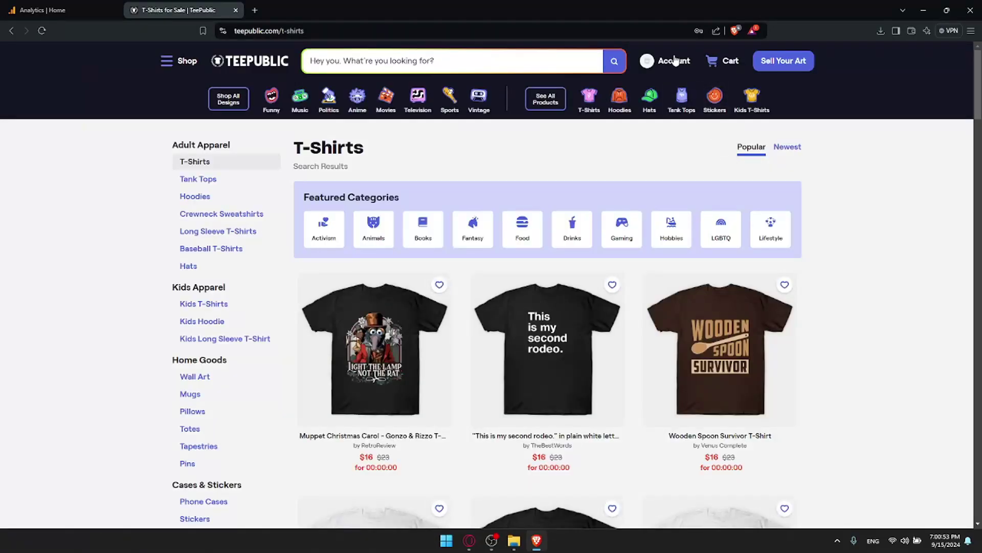
pyautogui.click(673, 59)
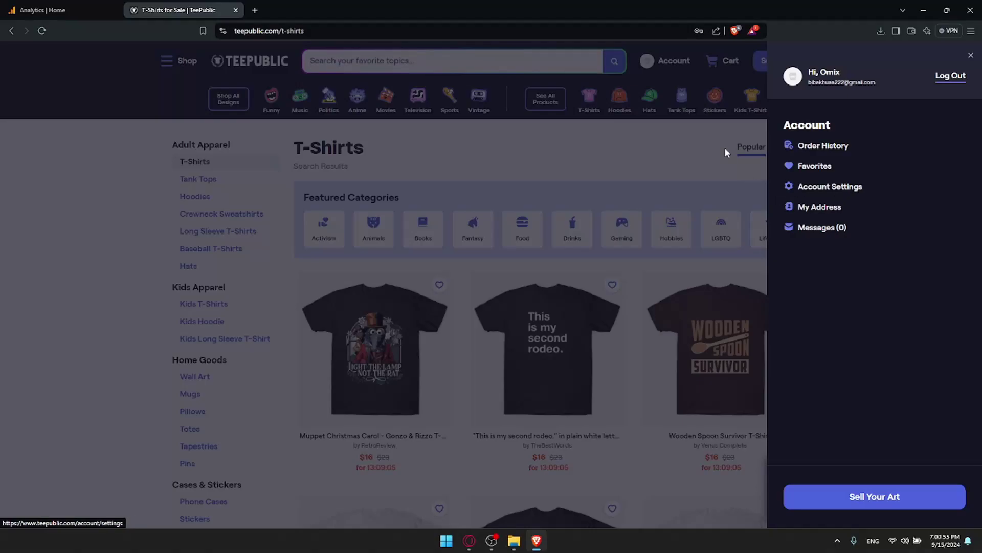
# Create the storefront 'Omix0' through Sell Your Art's single file upload option
pyautogui.click(696, 78)
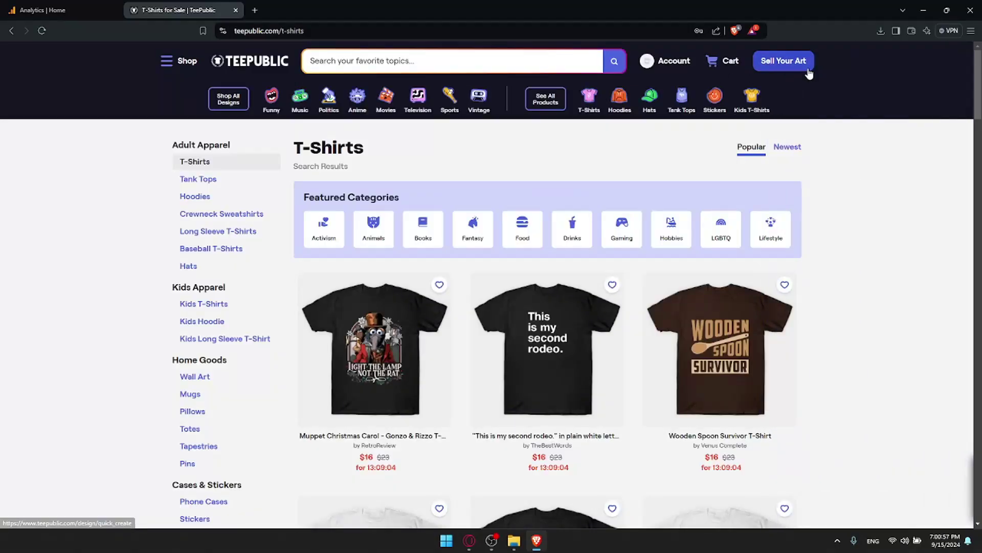
pyautogui.click(777, 66)
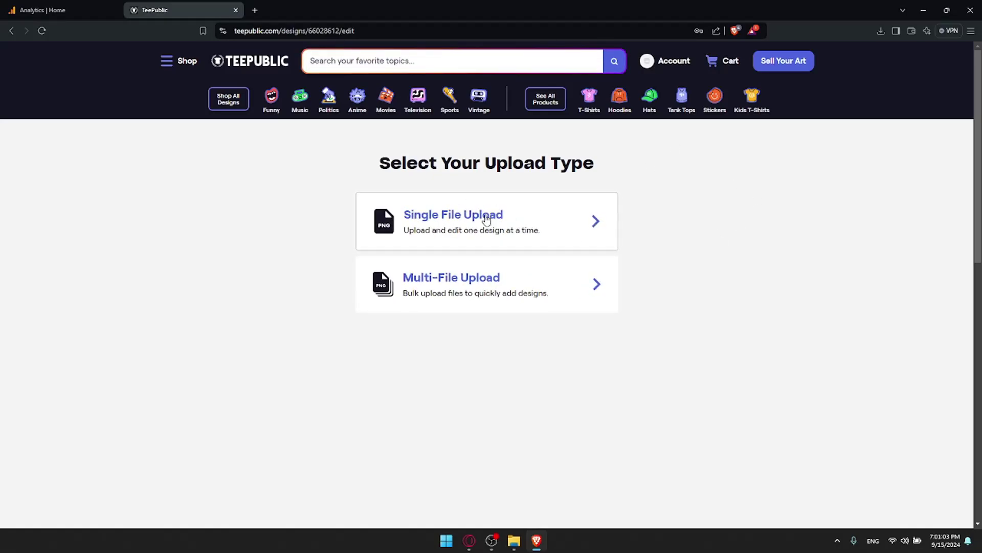
pyautogui.click(485, 217)
pyautogui.click(470, 248)
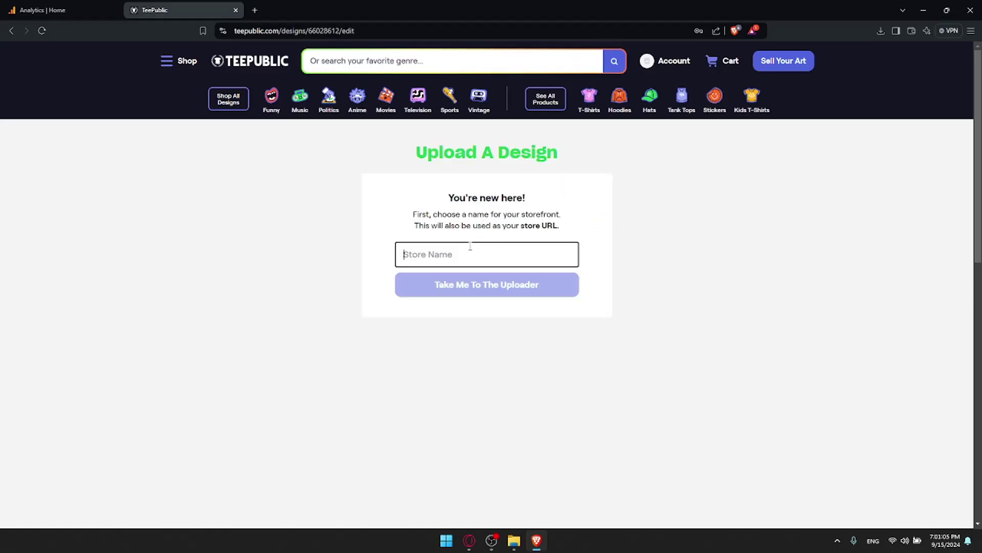
pyautogui.write('Omix')
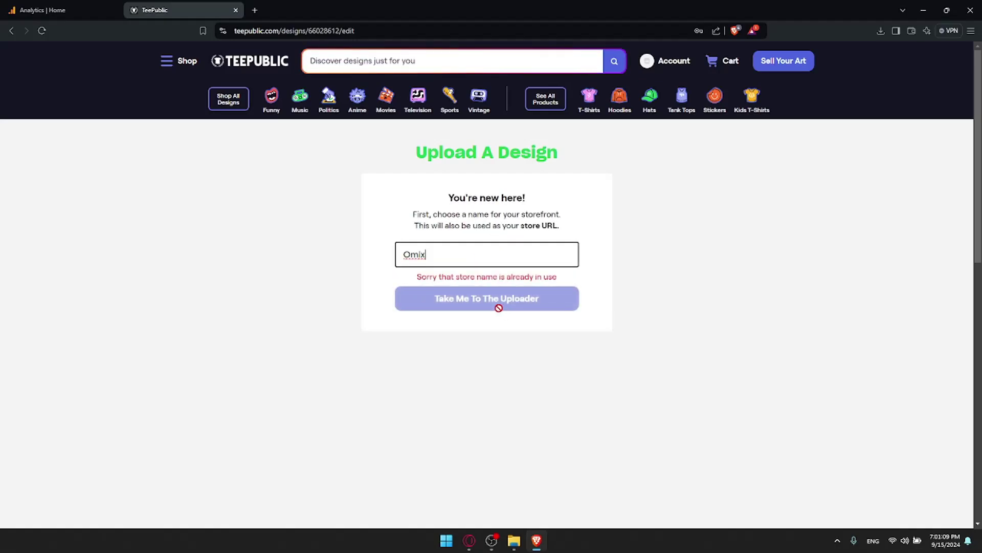
pyautogui.write('0')
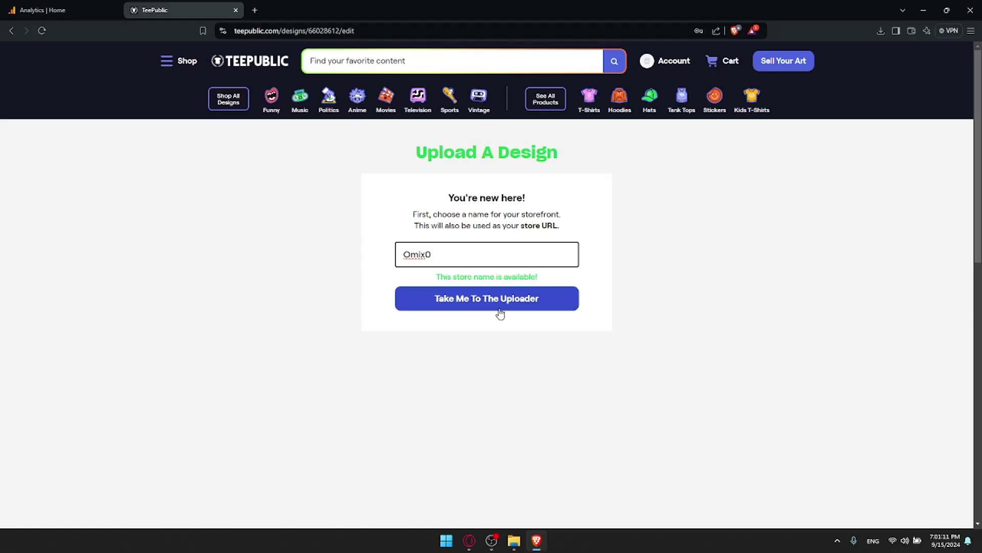
pyautogui.click(499, 309)
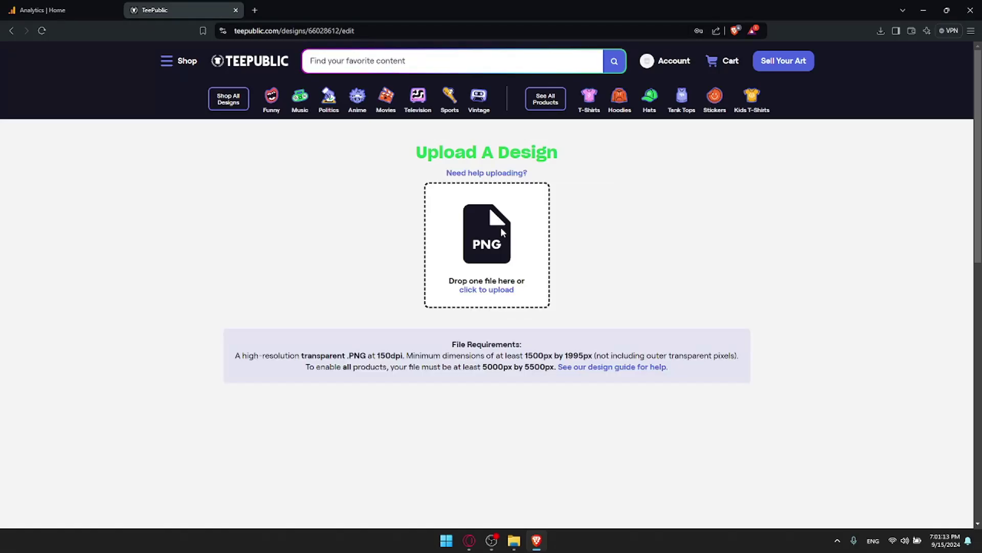
# Upload the design image file, then return to the Google Analytics tab
pyautogui.click(502, 229)
pyautogui.click(177, 98)
pyautogui.doubleClick(233, 97)
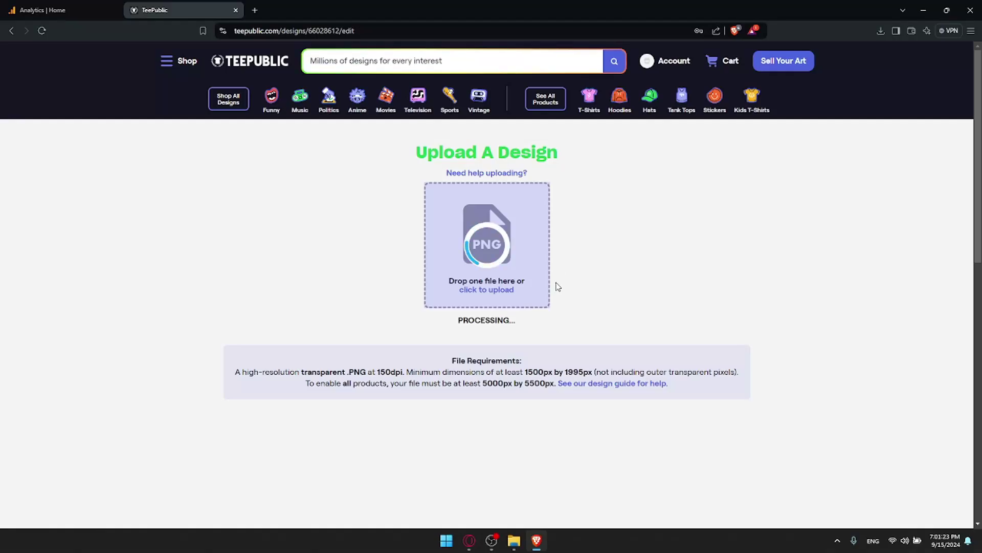
pyautogui.click(45, 10)
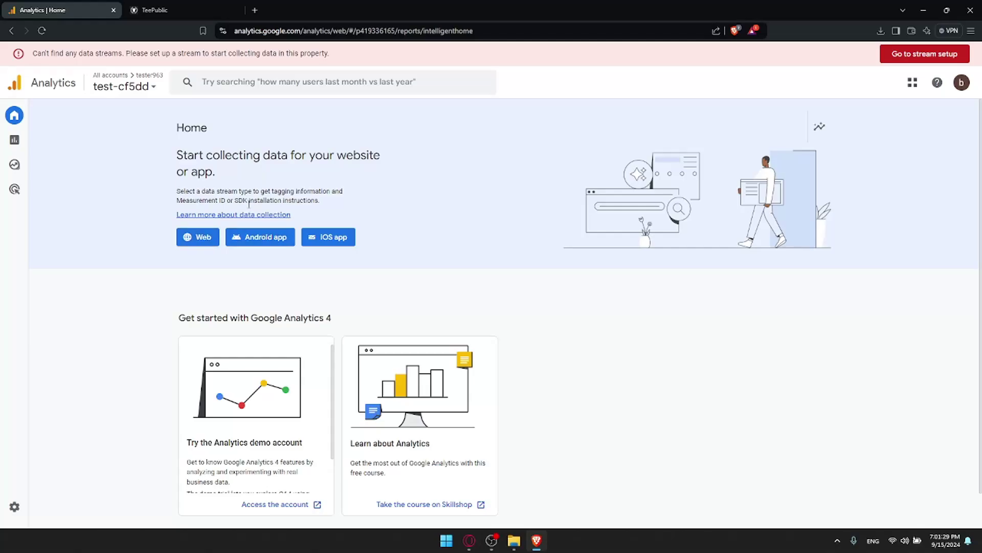
# Choose Web as the data stream platform and select the Website URL and Stream name fields
pyautogui.click(198, 236)
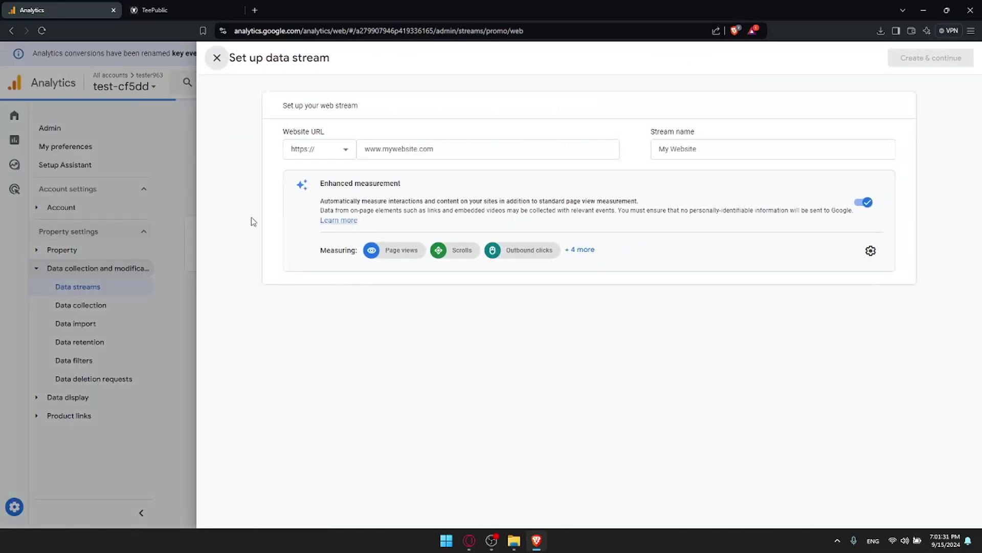
pyautogui.click(392, 148)
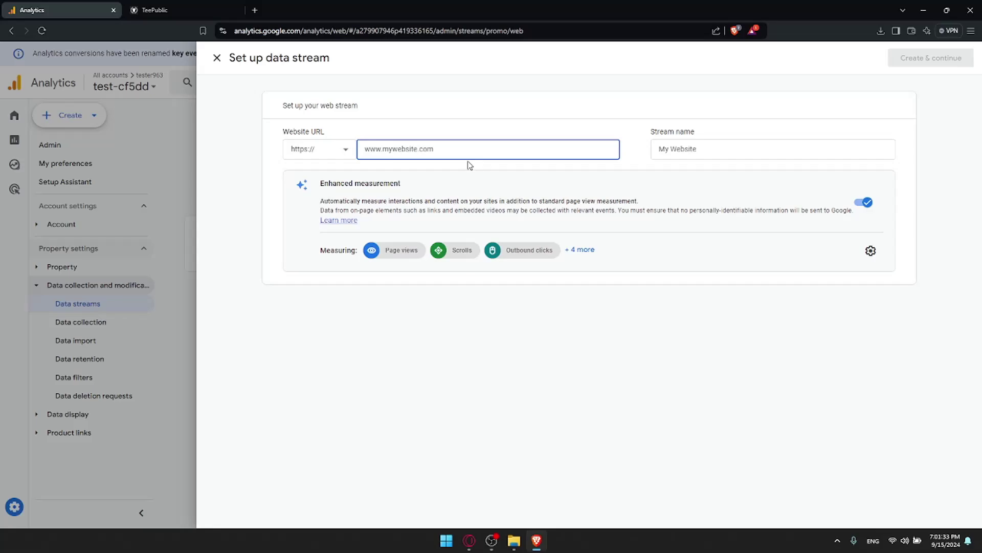
pyautogui.click(785, 151)
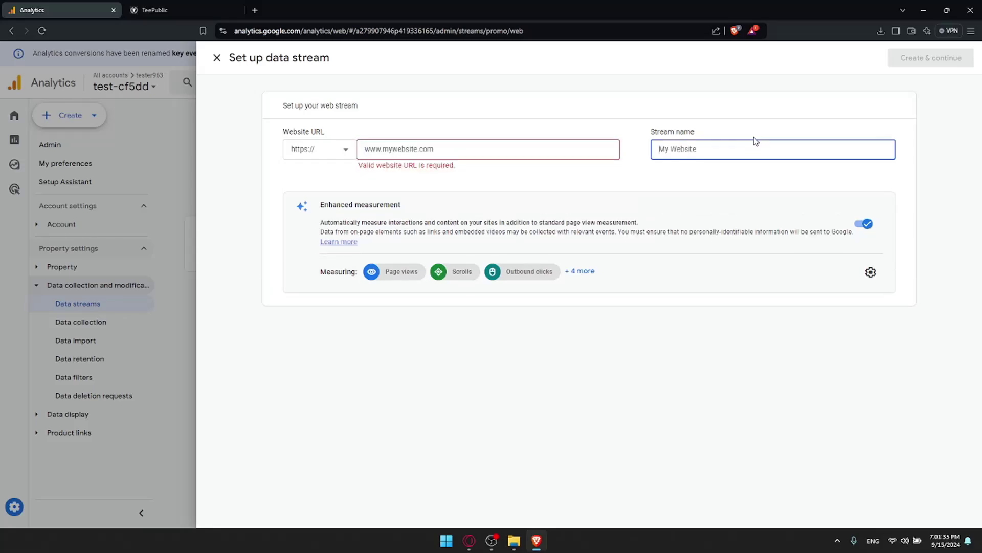
# Fill in the design's title 'test', main tag 'testing' and description 'just testing'
pyautogui.click(155, 9)
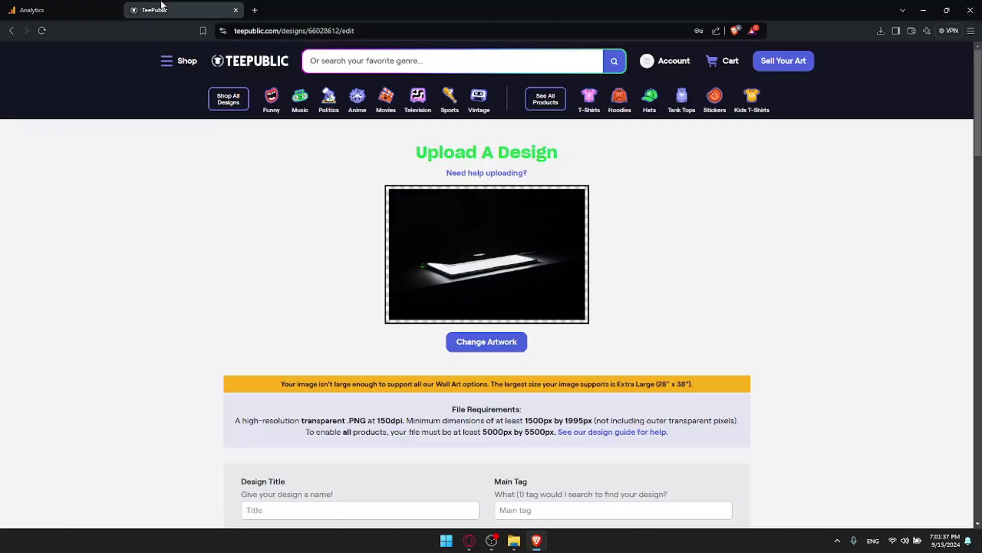
pyautogui.scroll(-3, 573, 255)
pyautogui.scroll(-2, 573, 259)
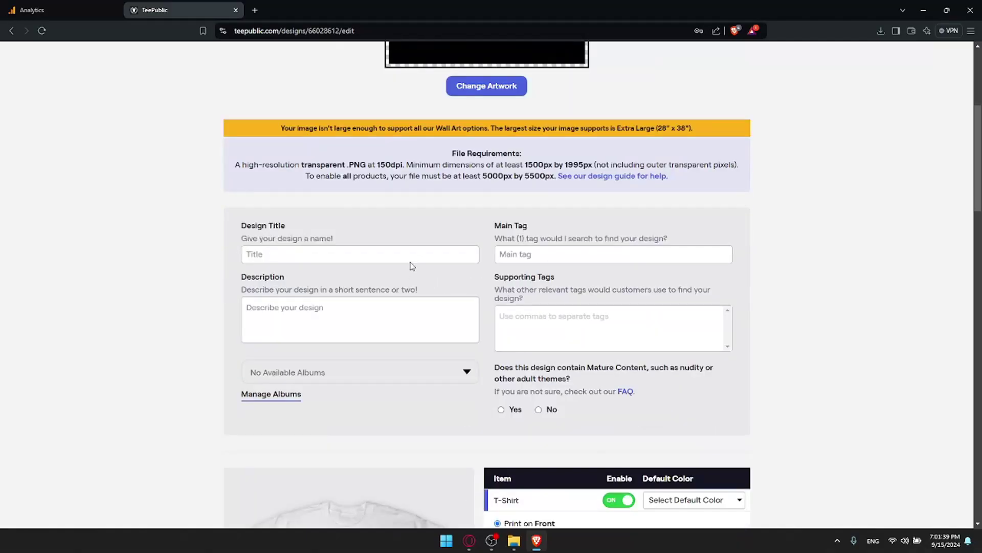
pyautogui.click(402, 254)
pyautogui.write('test')
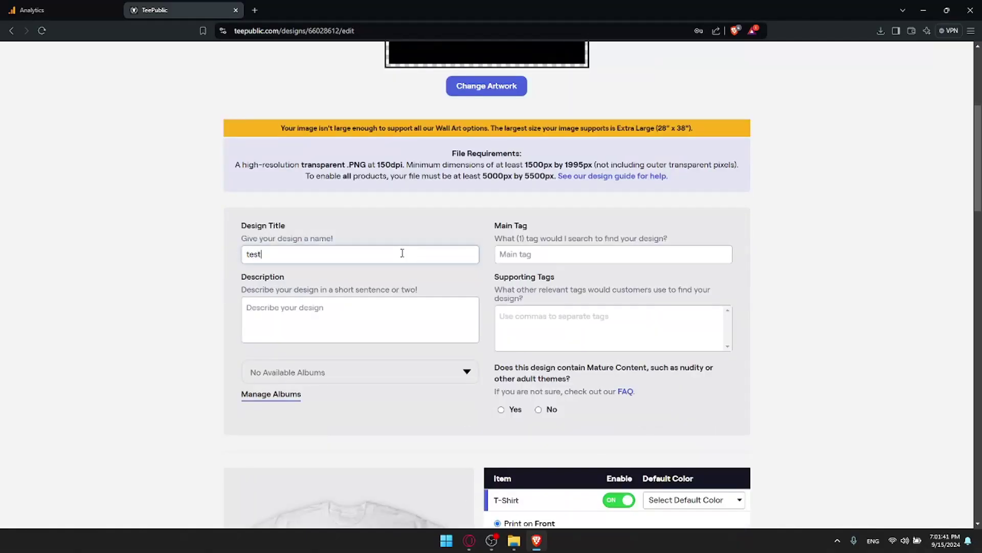
pyautogui.click(594, 251)
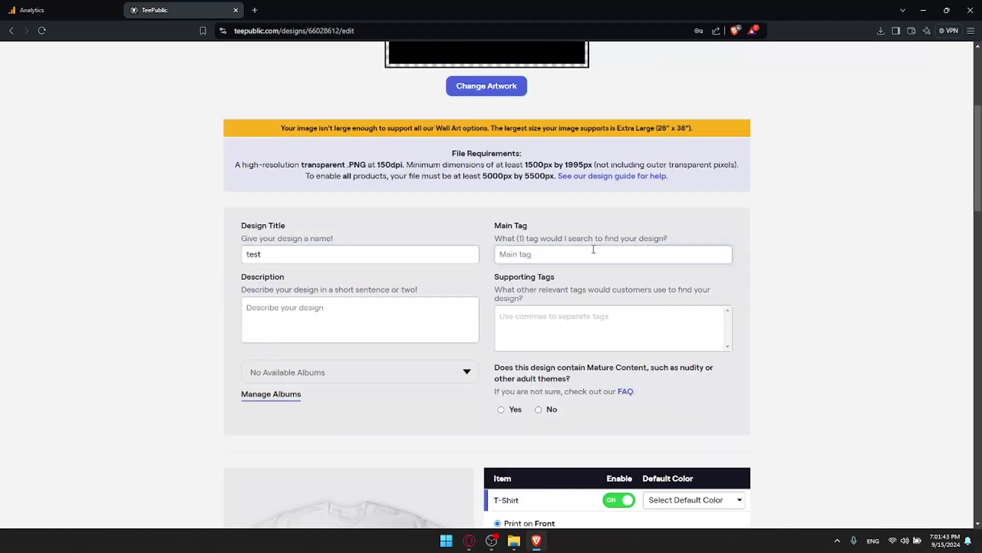
pyautogui.write('test')
pyautogui.click(547, 290)
pyautogui.click(281, 328)
pyautogui.write('ju')
pyautogui.press('BackSpace')
pyautogui.press('BackSpace')
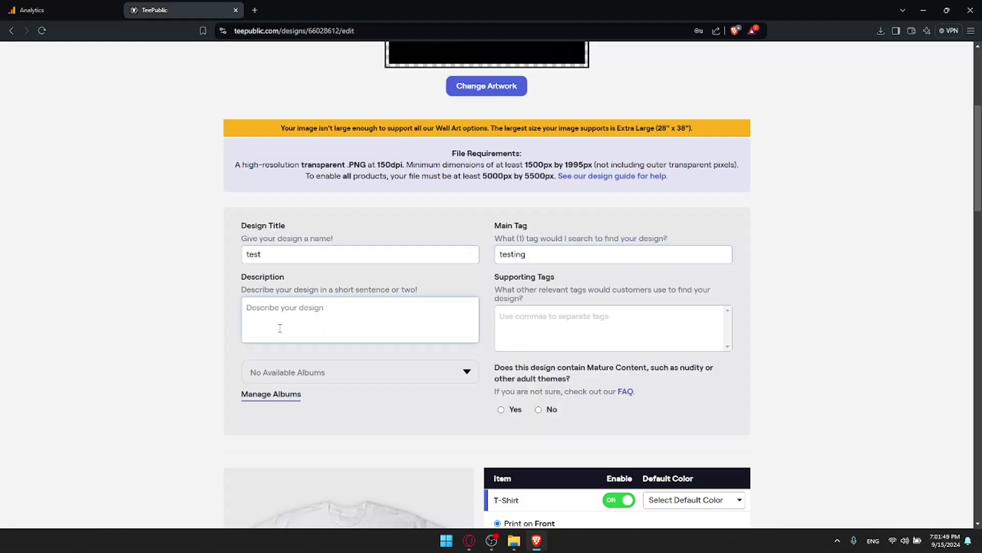
pyautogui.write('just testing')
# Mark the design as not mature content and scroll to the bottom of the form
pyautogui.scroll(-1, 639, 314)
pyautogui.scroll(-1, 570, 307)
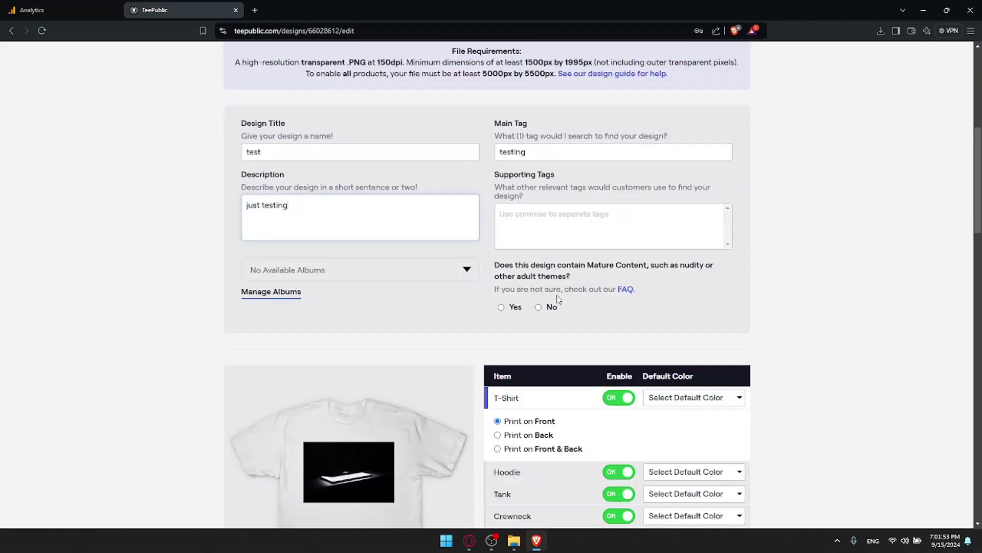
pyautogui.scroll(-1, 558, 302)
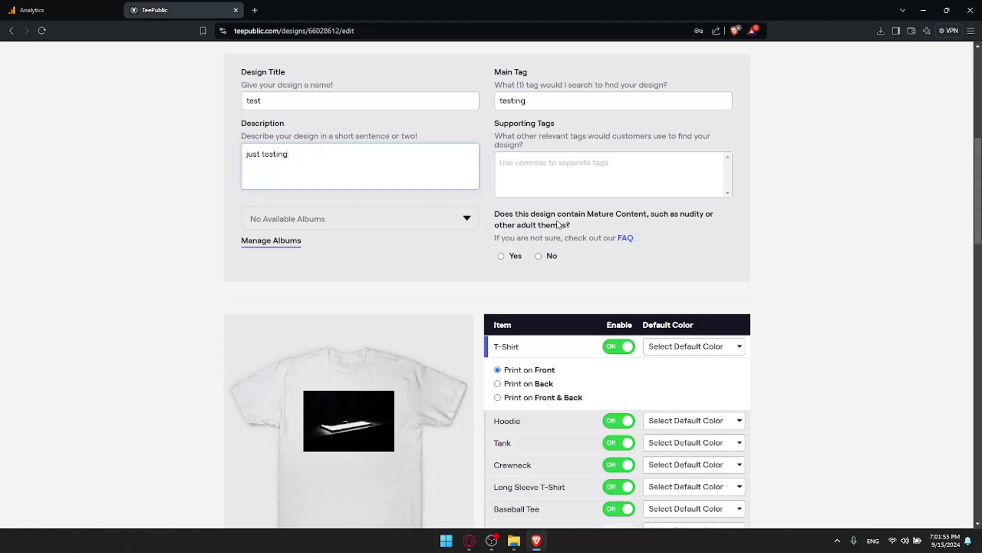
pyautogui.click(545, 254)
pyautogui.scroll(1, 572, 273)
pyautogui.scroll(-1, 576, 269)
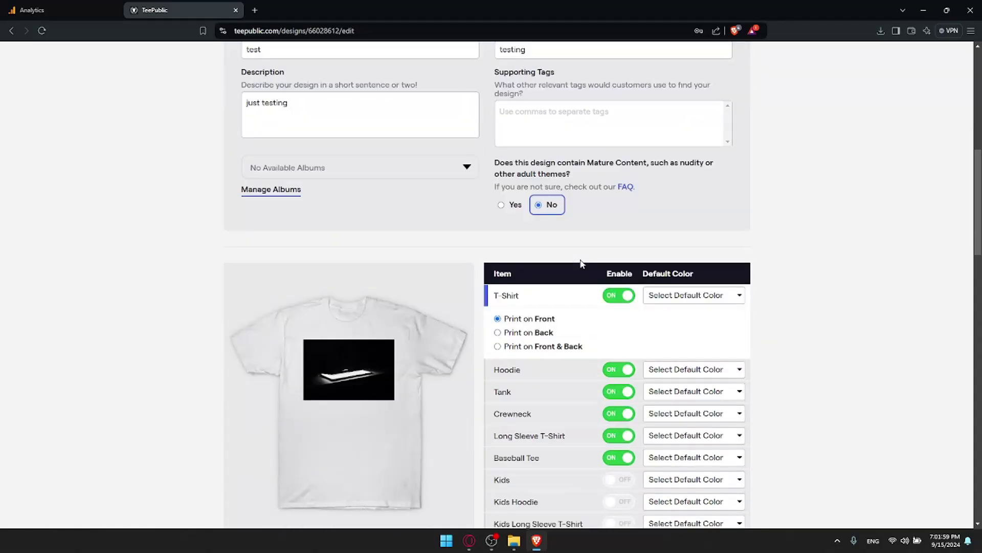
pyautogui.scroll(-1, 580, 265)
pyautogui.scroll(-5, 578, 263)
pyautogui.scroll(-3, 577, 263)
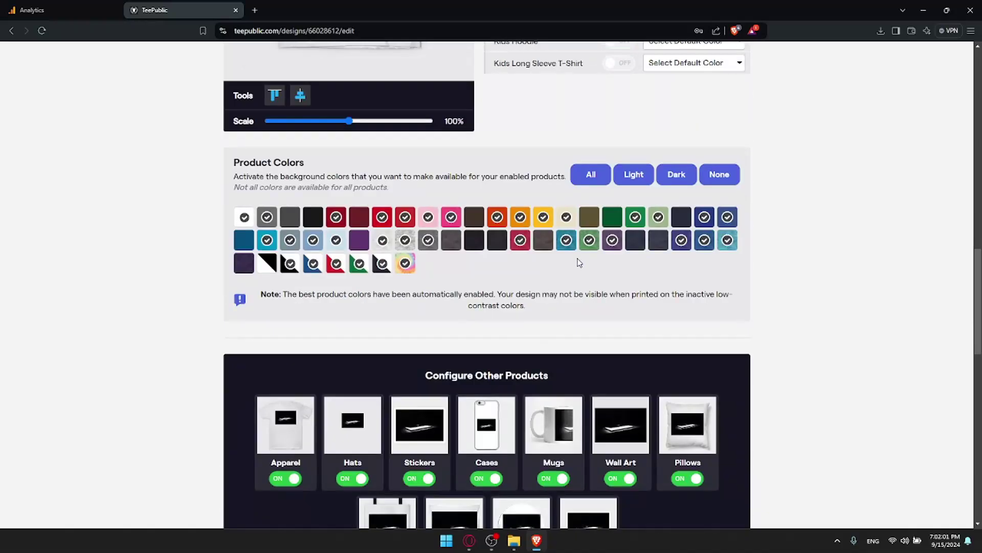
pyautogui.scroll(-4, 575, 256)
pyautogui.scroll(-2, 566, 274)
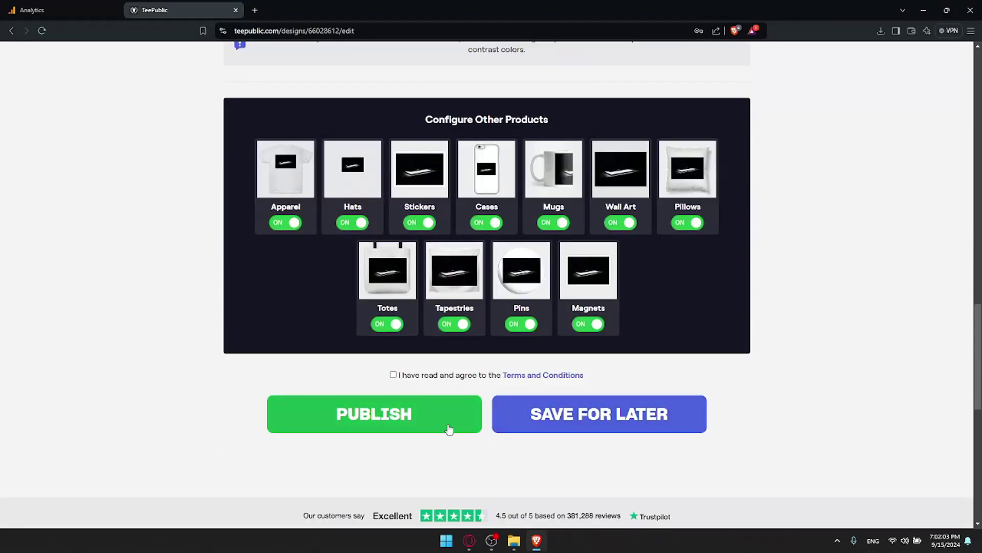
# Accept the Terms and Conditions, attempt to publish, and dismiss the missing-requirements alert
pyautogui.click(423, 379)
pyautogui.click(408, 412)
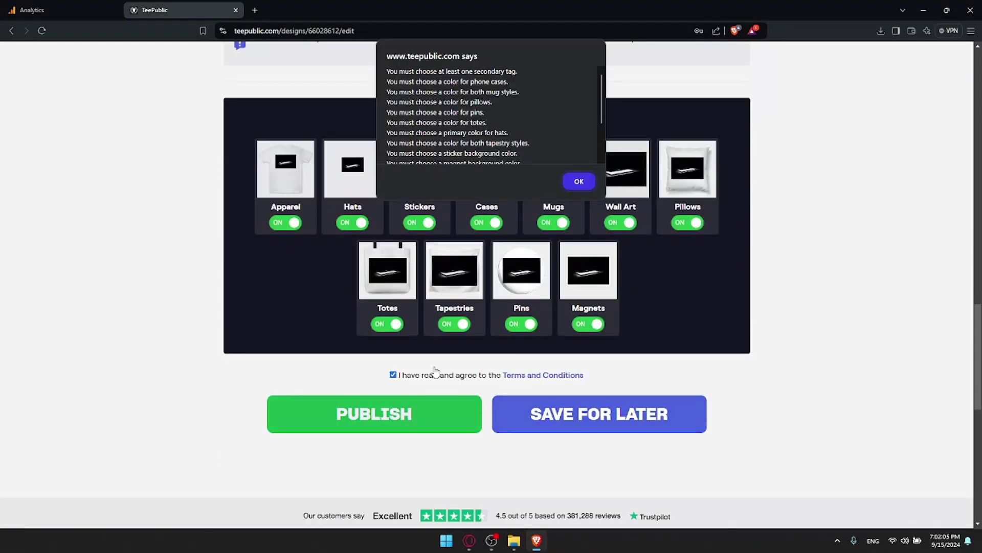
pyautogui.click(579, 182)
pyautogui.scroll(7, 555, 184)
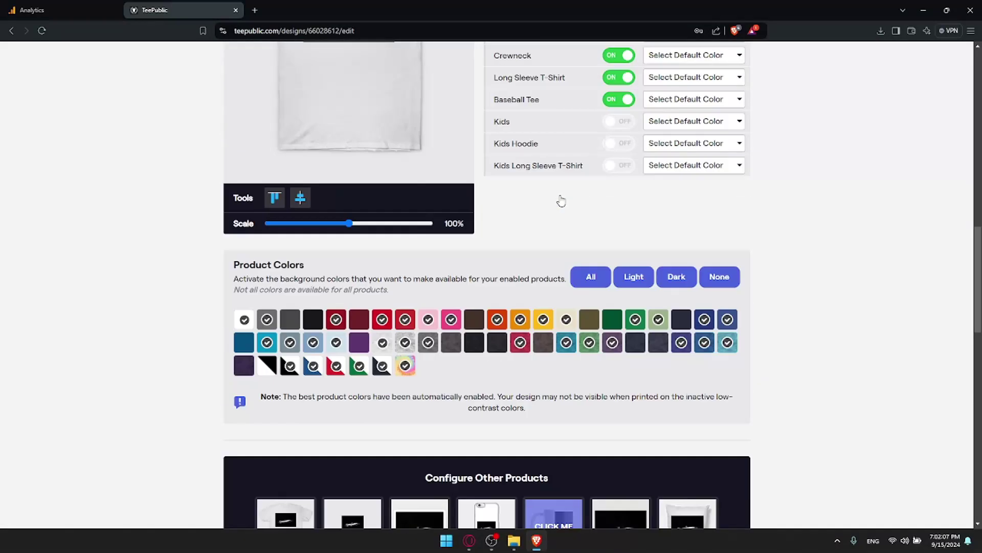
pyautogui.scroll(3, 563, 256)
# Set default colours: White for Kids, Black for Hoodie, Black/White for Baseball Tee
pyautogui.click(696, 276)
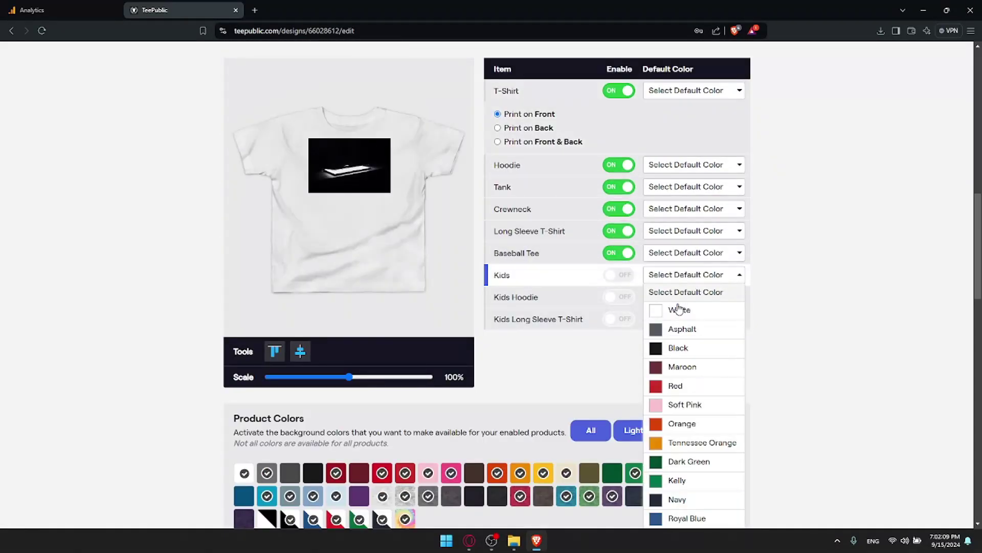
pyautogui.click(674, 308)
pyautogui.click(686, 164)
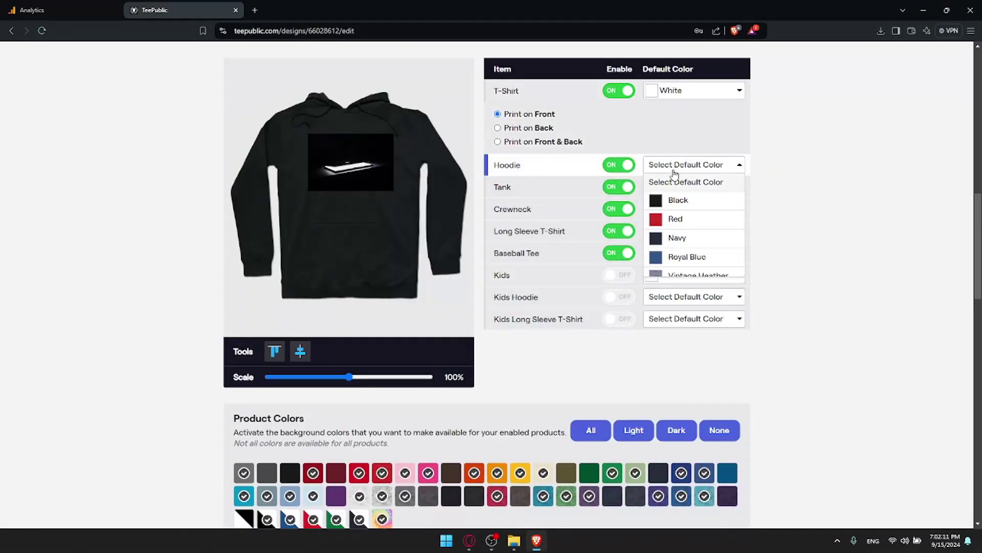
pyautogui.click(678, 201)
pyautogui.click(696, 253)
pyautogui.click(676, 287)
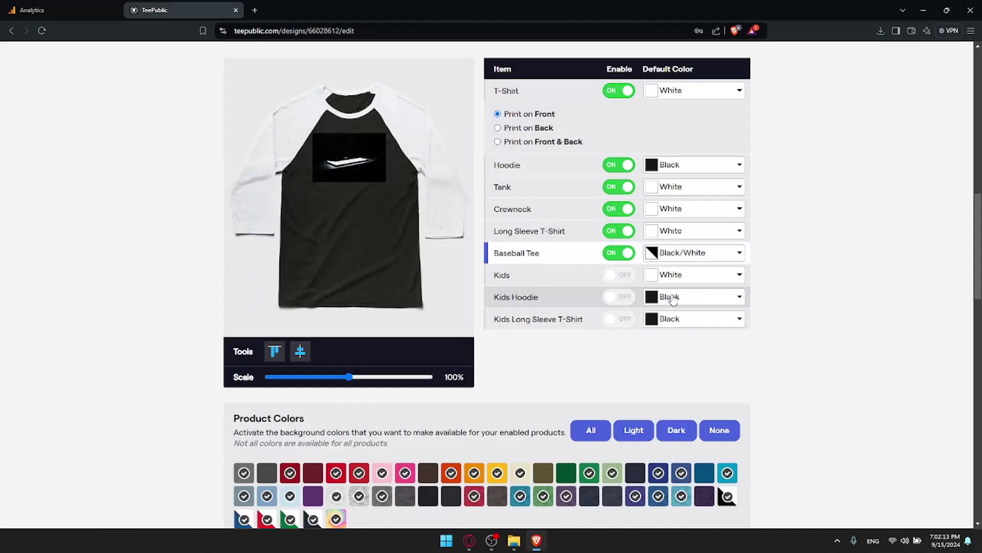
# Retry publishing and dismiss the alert demanding a secondary tag
pyautogui.scroll(-1, 673, 274)
pyautogui.scroll(-2, 672, 274)
pyautogui.scroll(8, 642, 246)
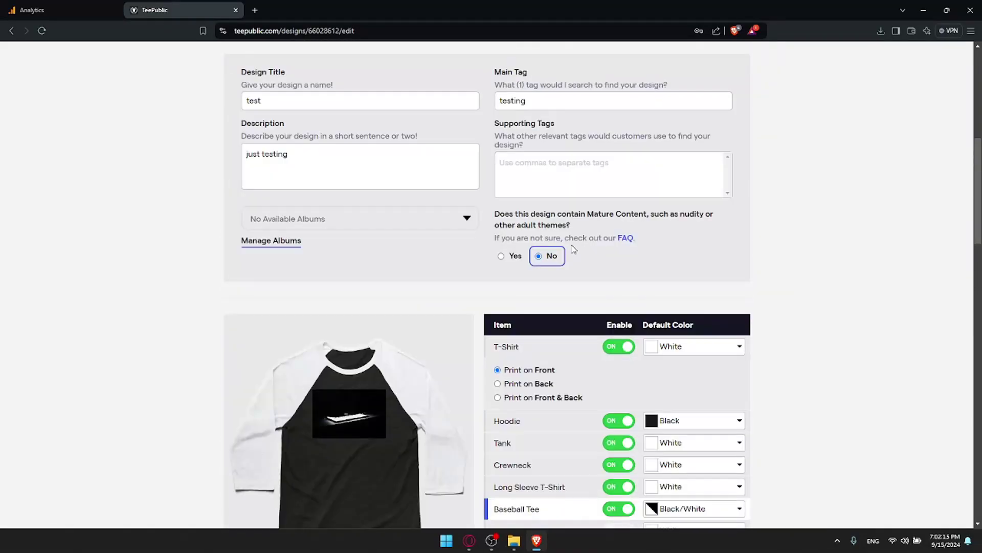
pyautogui.scroll(-6, 573, 249)
pyautogui.scroll(-4, 461, 332)
pyautogui.scroll(-3, 279, 450)
pyautogui.scroll(-3, 356, 263)
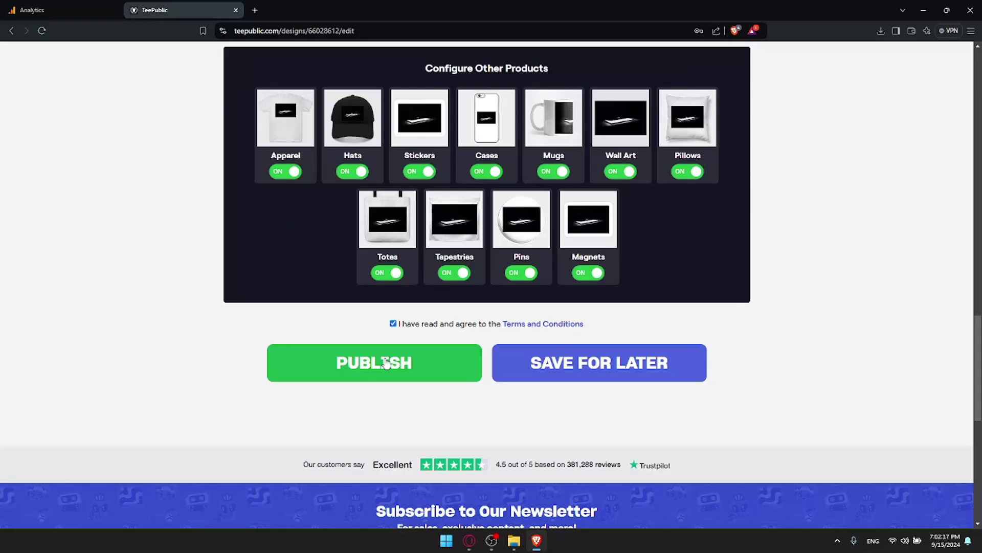
pyautogui.click(386, 363)
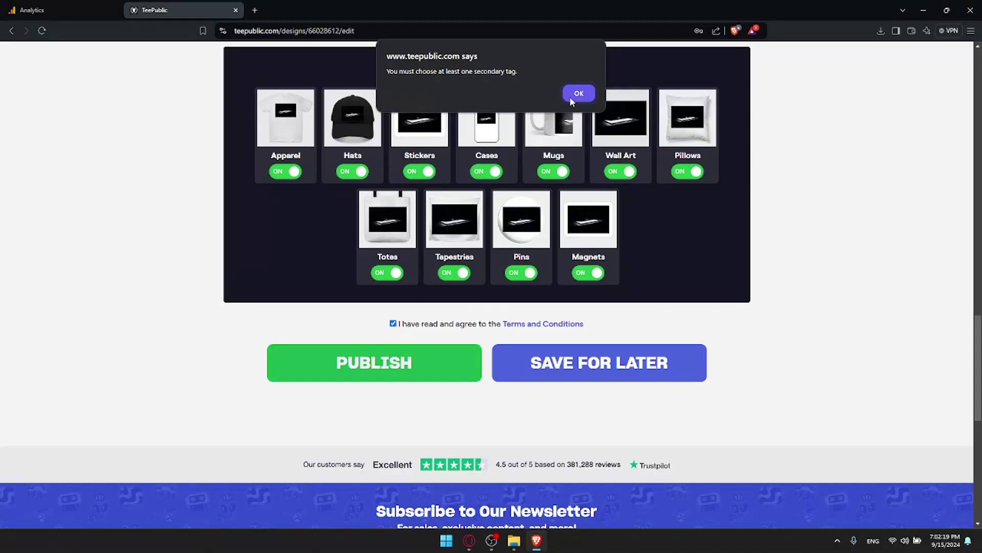
pyautogui.click(569, 94)
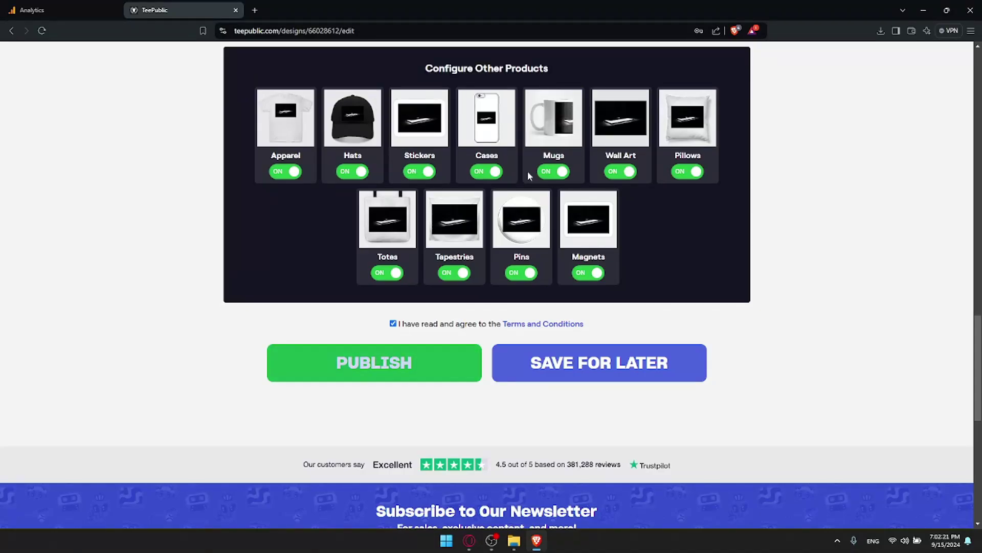
# Publish once more and dismiss the repeated secondary-tag alert
pyautogui.scroll(4, 528, 175)
pyautogui.scroll(2, 517, 194)
pyautogui.scroll(3, 507, 209)
pyautogui.scroll(3, 499, 220)
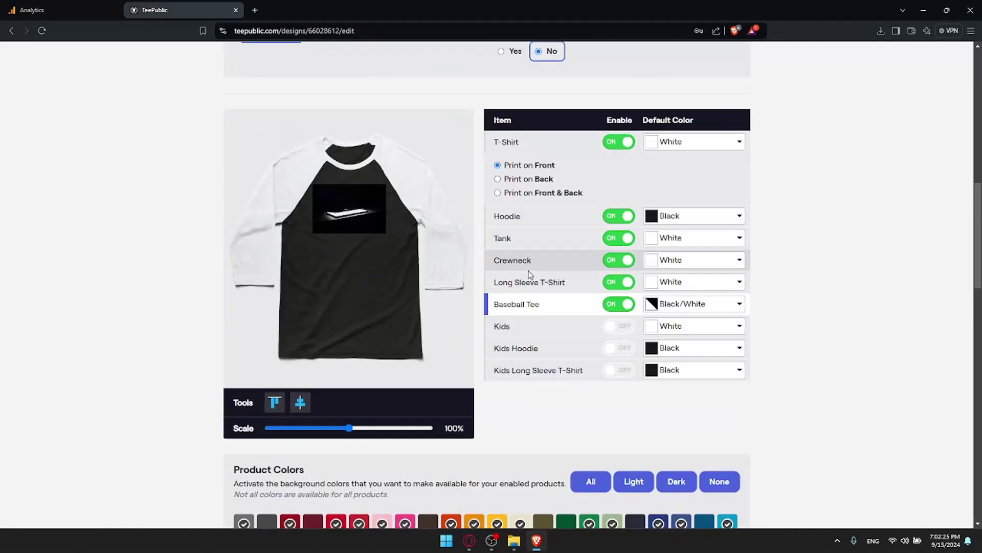
pyautogui.scroll(4, 529, 275)
pyautogui.scroll(2, 529, 275)
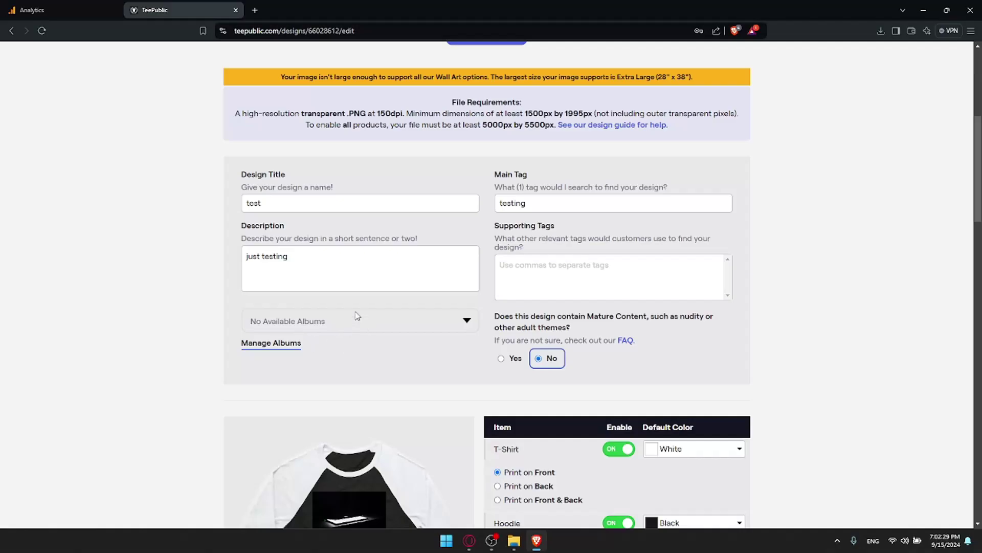
pyautogui.scroll(-4, 383, 275)
pyautogui.scroll(-10, 381, 274)
pyautogui.scroll(-10, 381, 274)
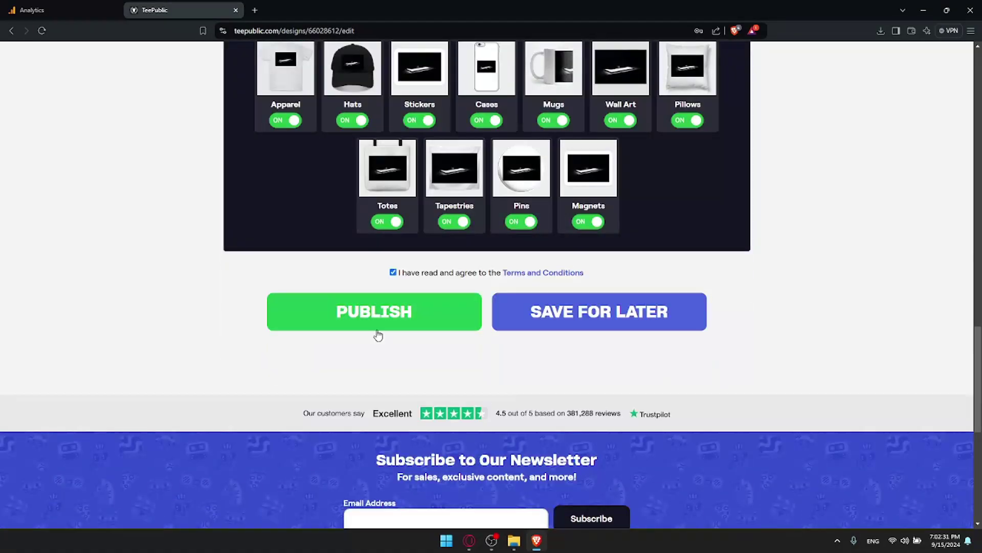
pyautogui.scroll(-2, 377, 328)
pyautogui.click(396, 220)
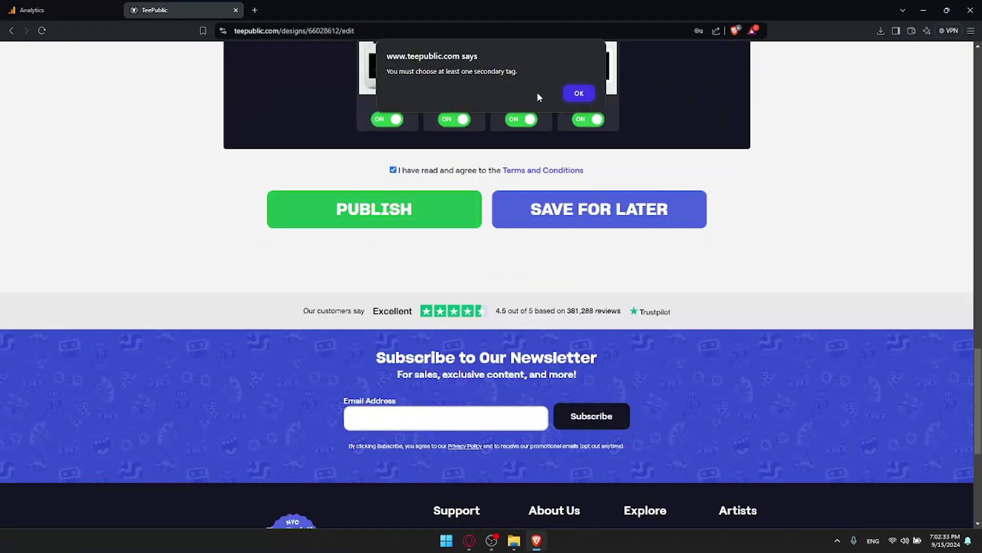
pyautogui.click(576, 93)
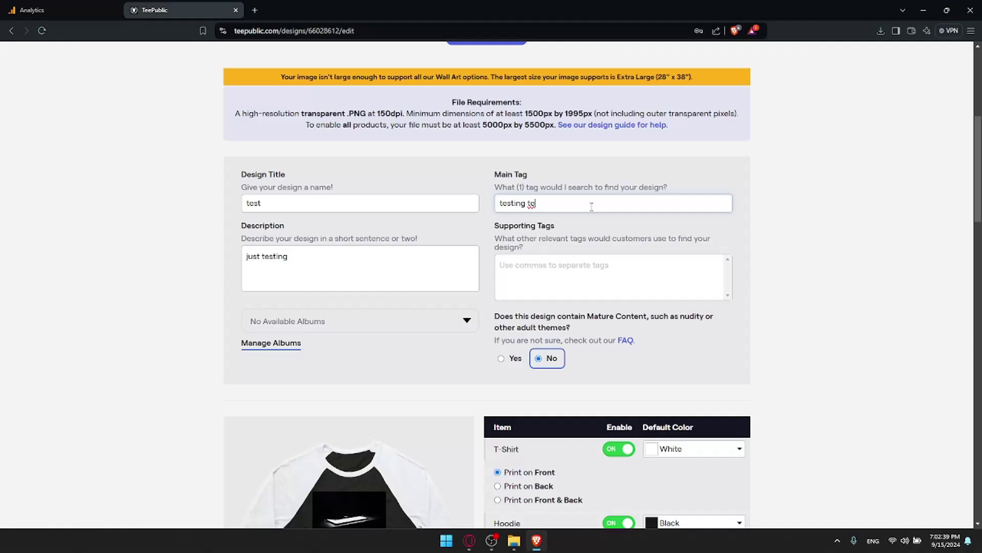
# Replace the main tag with the 'tshirtdesign' suggestion
pyautogui.press('BackSpace')
pyautogui.press('BackSpace')
pyautogui.press('BackSpace')
pyautogui.write('tshirt')
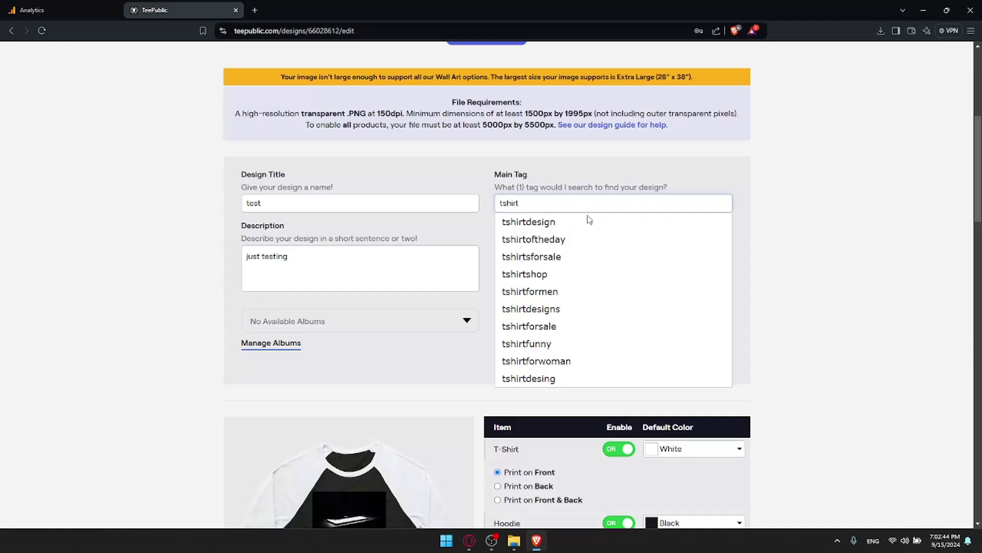
pyautogui.click(590, 220)
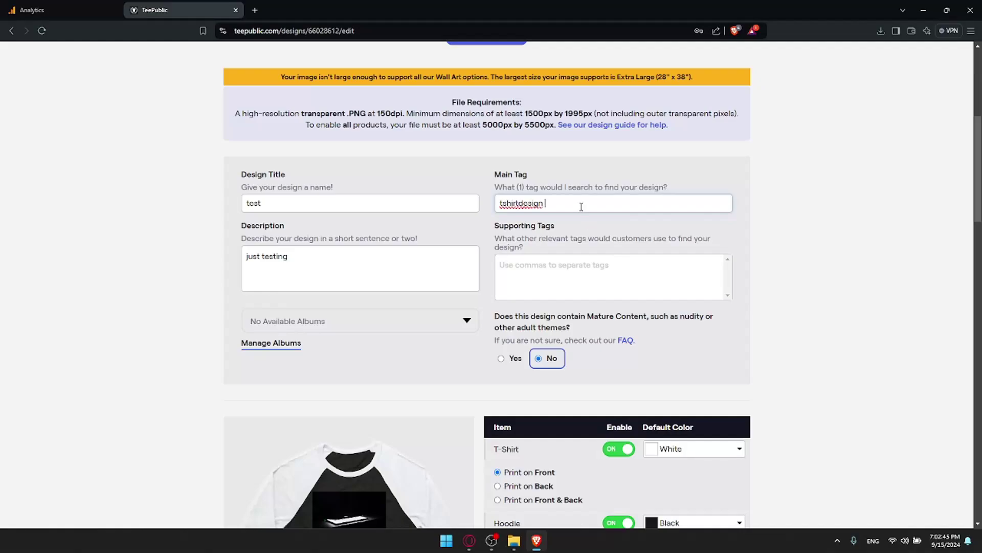
pyautogui.write('st')
# Add 'testing' and 'test' as supporting tags and publish the design
pyautogui.click(585, 281)
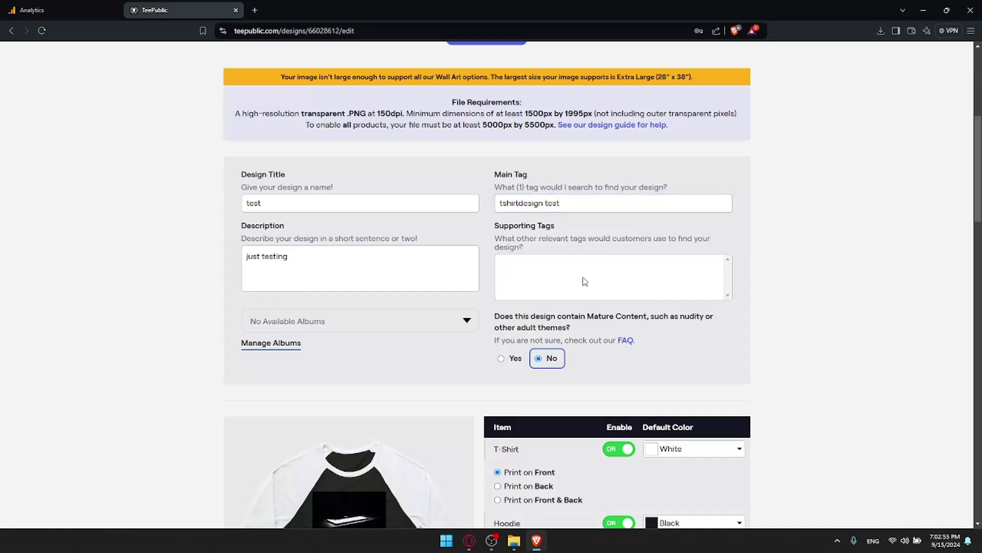
pyautogui.write('testin')
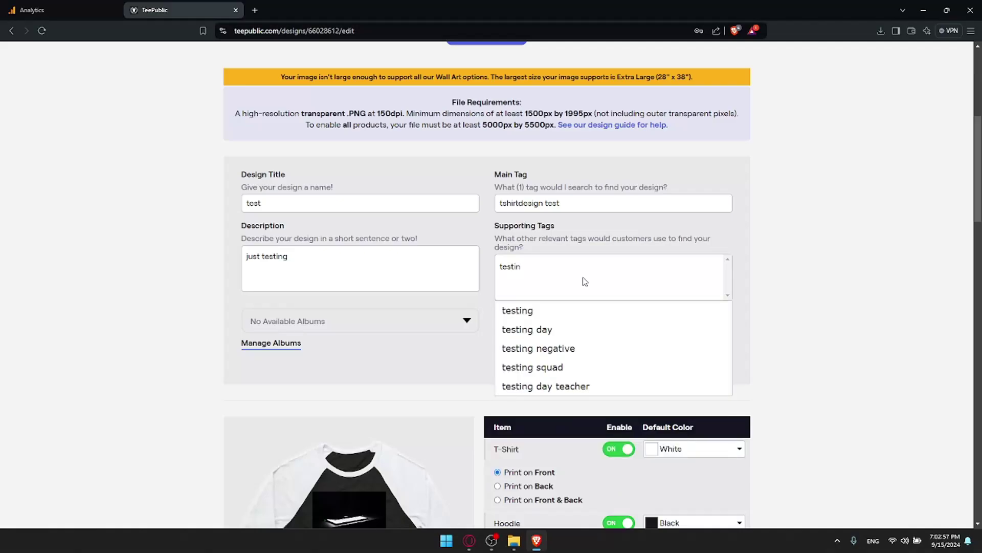
pyautogui.click(563, 318)
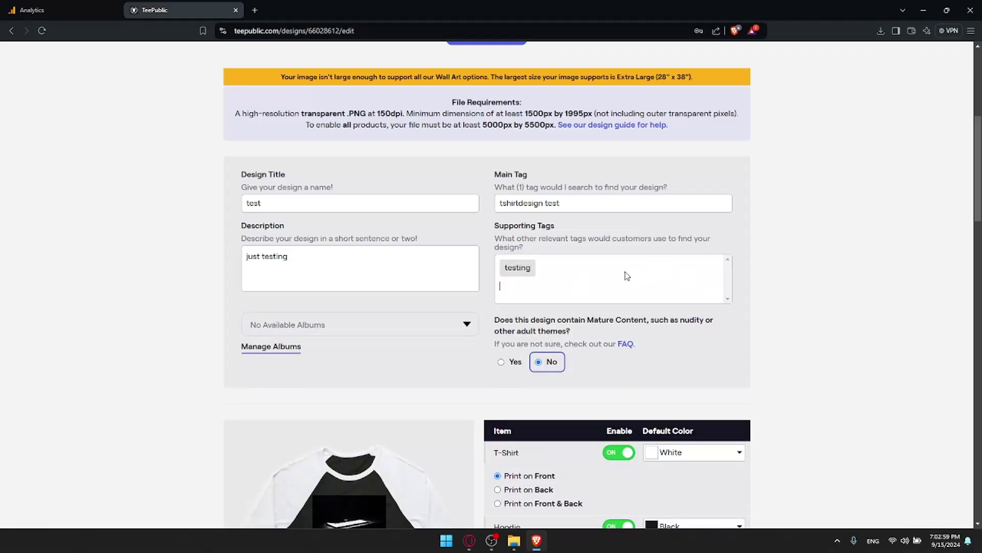
pyautogui.write('y')
pyautogui.write('te')
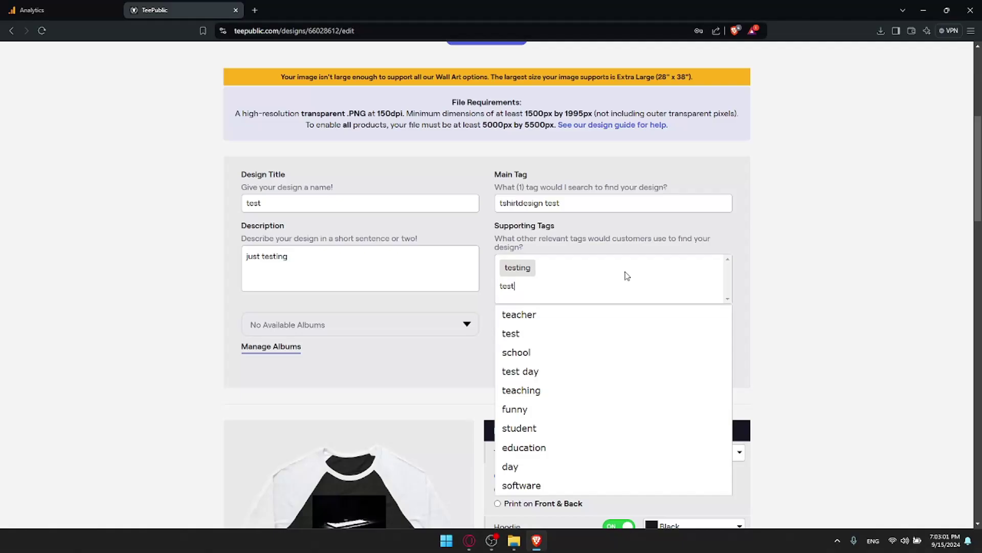
pyautogui.write('st')
pyautogui.click(580, 322)
pyautogui.scroll(-10, 578, 320)
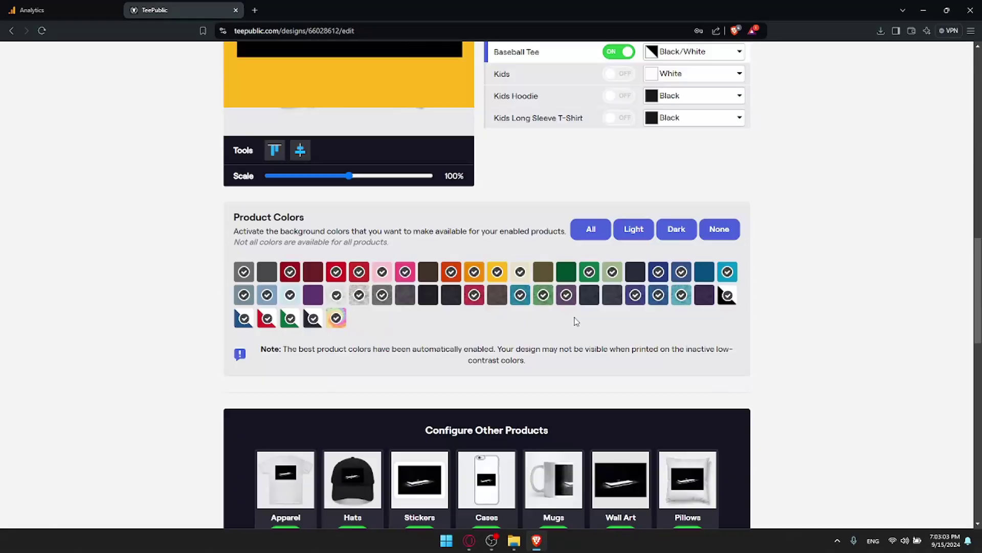
pyautogui.scroll(-10, 576, 319)
pyautogui.click(397, 214)
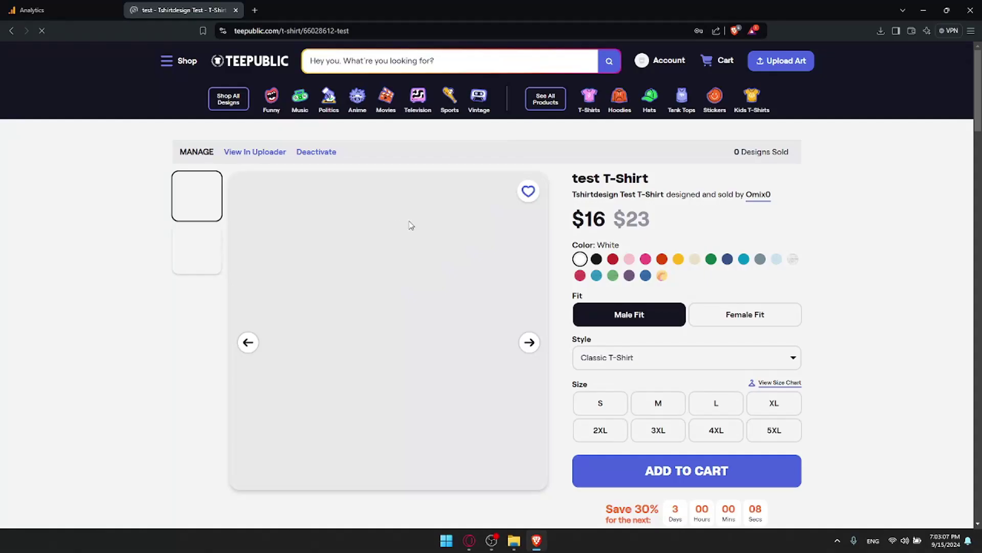
# Flip between the test T-Shirt page's mockup and design images, then open the Account panel
pyautogui.scroll(-1, 511, 236)
pyautogui.scroll(1, 511, 232)
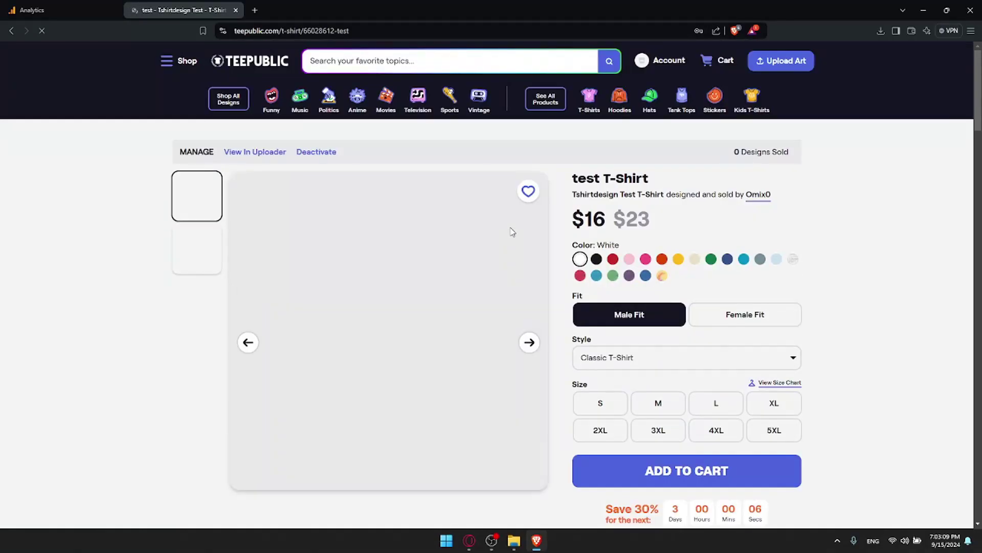
pyautogui.scroll(-5, 513, 226)
pyautogui.scroll(-1, 514, 225)
pyautogui.scroll(6, 515, 228)
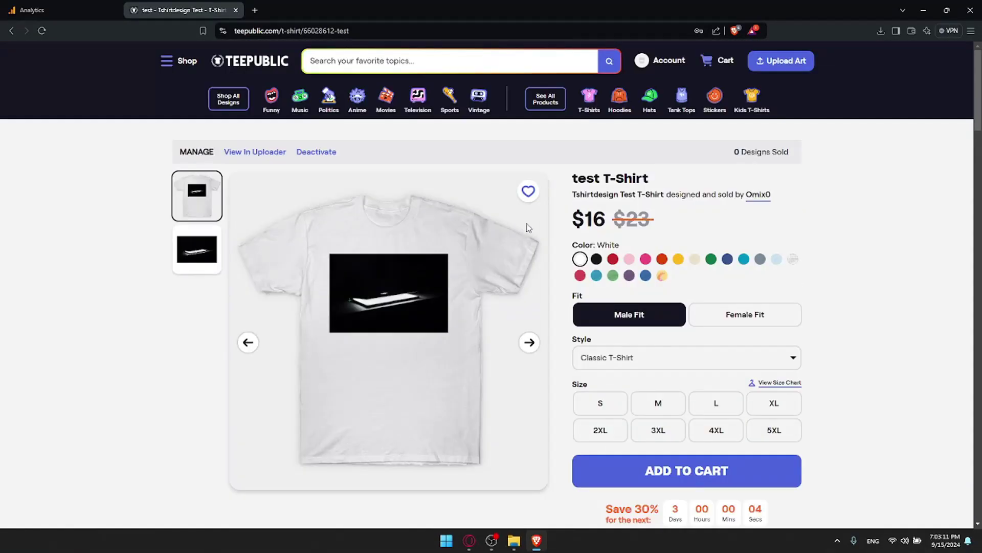
pyautogui.click(529, 344)
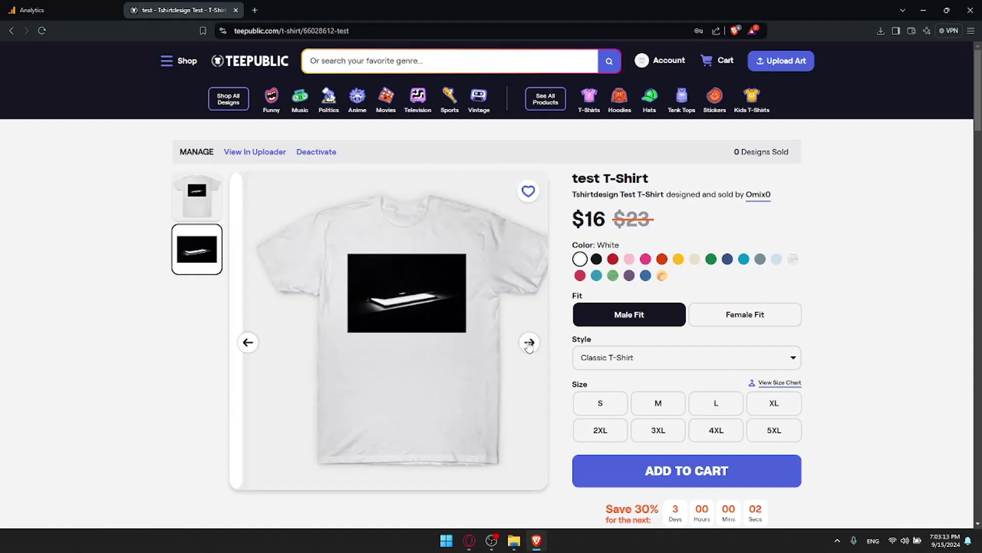
pyautogui.click(529, 344)
pyautogui.click(529, 344)
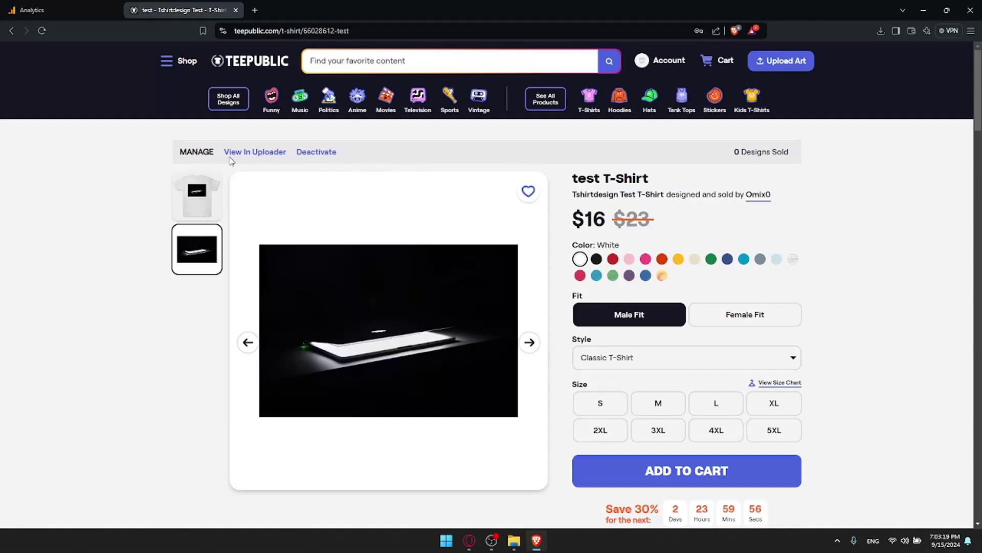
pyautogui.click(649, 61)
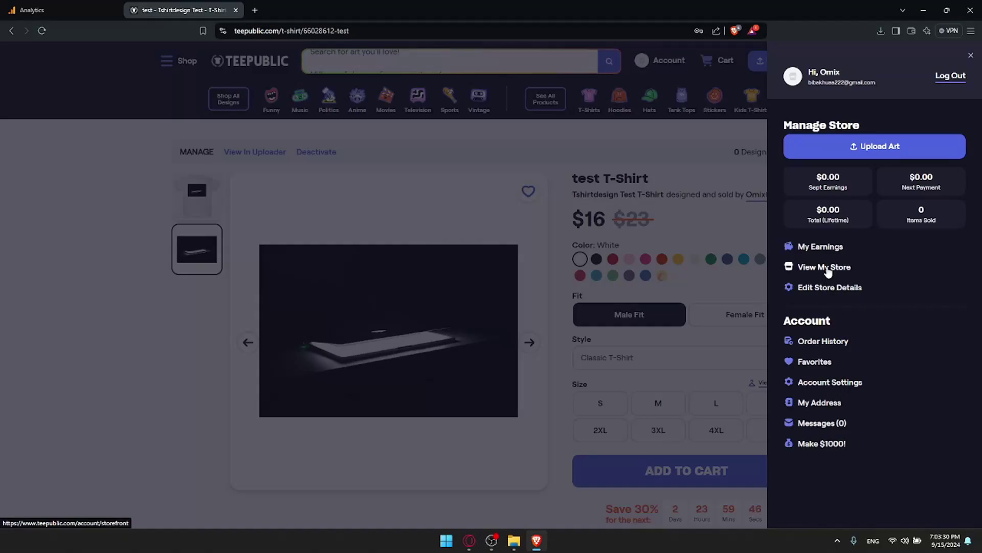
# Go to your own store page and open its Share Store page
pyautogui.click(825, 270)
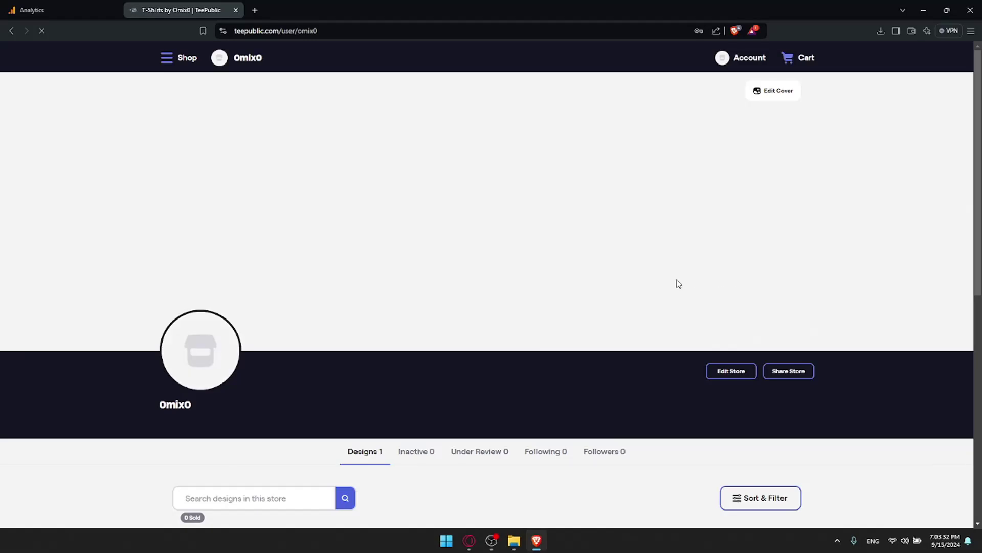
pyautogui.scroll(-3, 634, 253)
pyautogui.scroll(3, 635, 253)
pyautogui.scroll(-2, 402, 134)
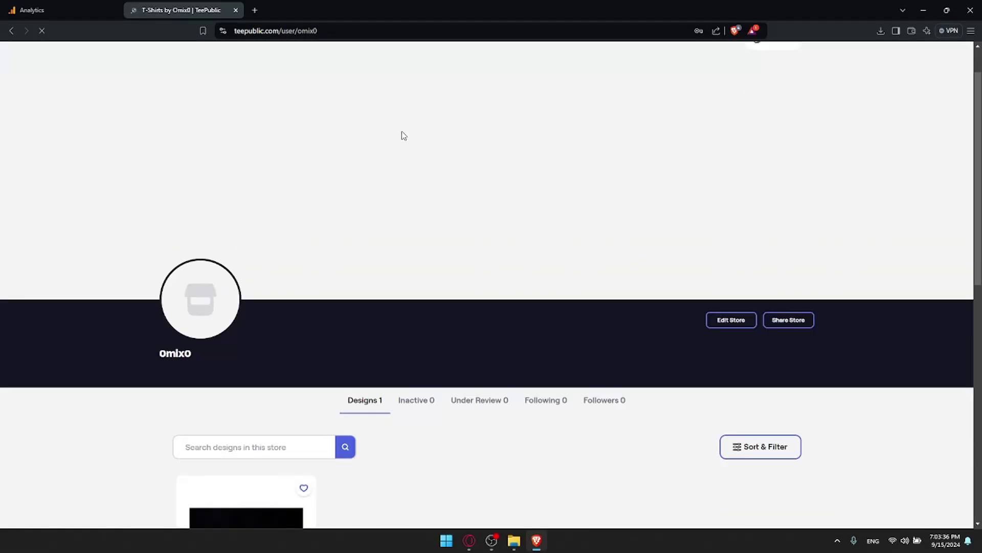
pyautogui.scroll(-1, 404, 135)
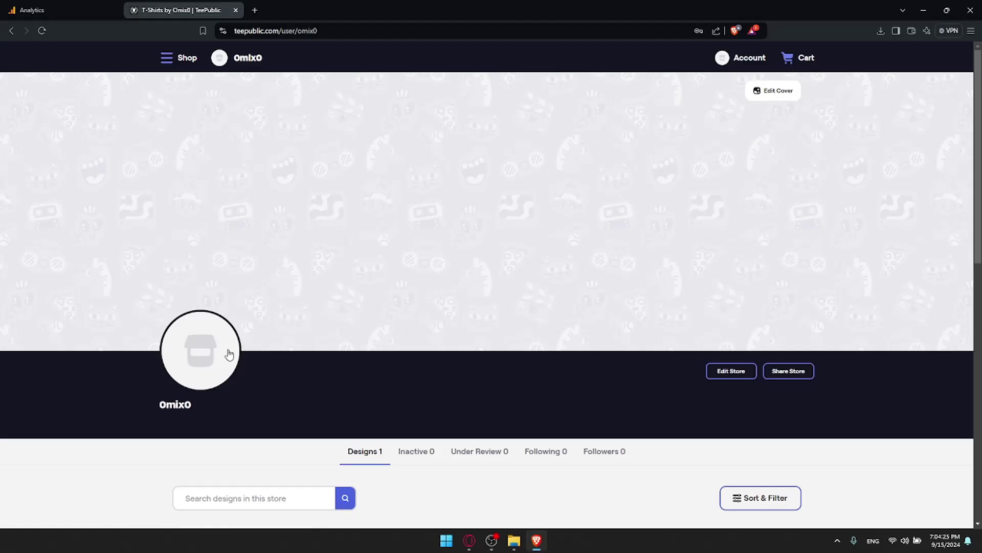
pyautogui.scroll(-2, 527, 344)
pyautogui.scroll(-1, 789, 267)
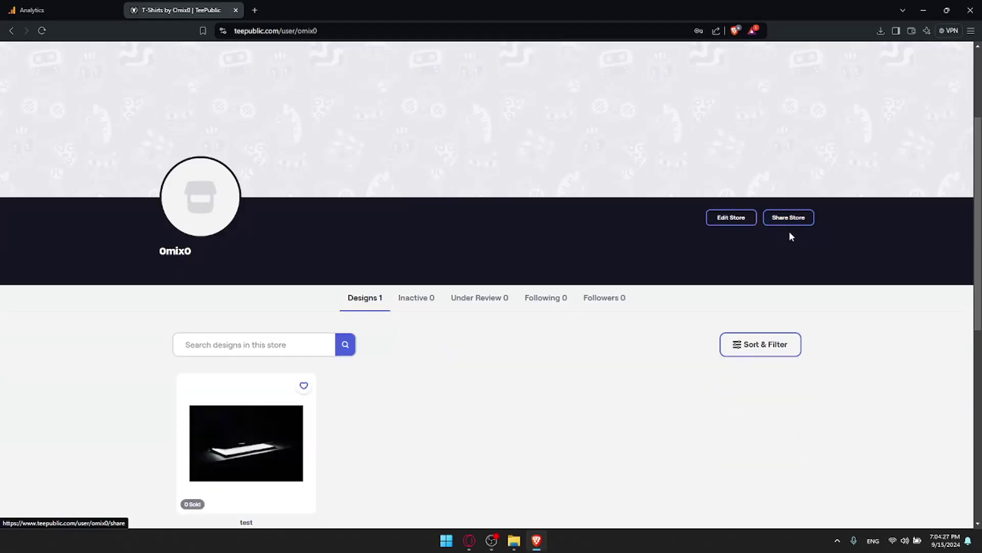
pyautogui.click(792, 225)
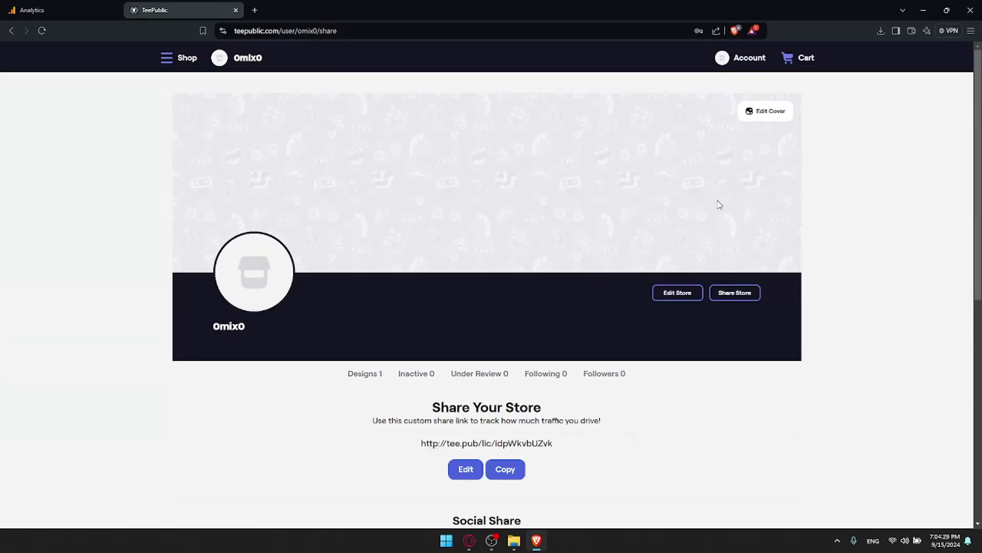
pyautogui.scroll(-3, 584, 182)
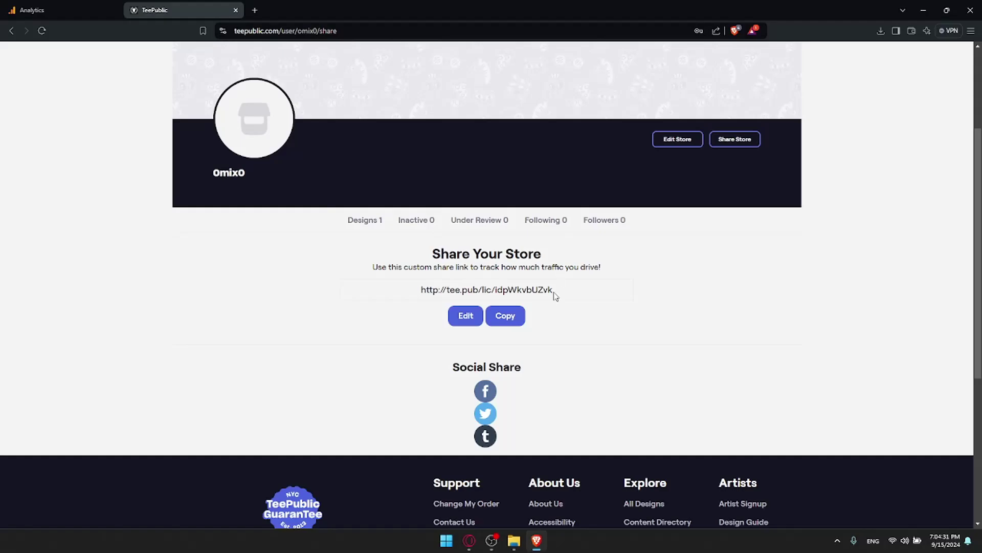
pyautogui.moveTo(555, 291); pyautogui.dragTo(417, 296)
pyautogui.click(393, 281)
pyautogui.moveTo(372, 272)
pyautogui.mouseDown()
pyautogui.moveTo(460, 267)
pyautogui.moveTo(472, 287)
pyautogui.moveTo(477, 272)
pyautogui.moveTo(611, 272)
pyautogui.mouseUp()
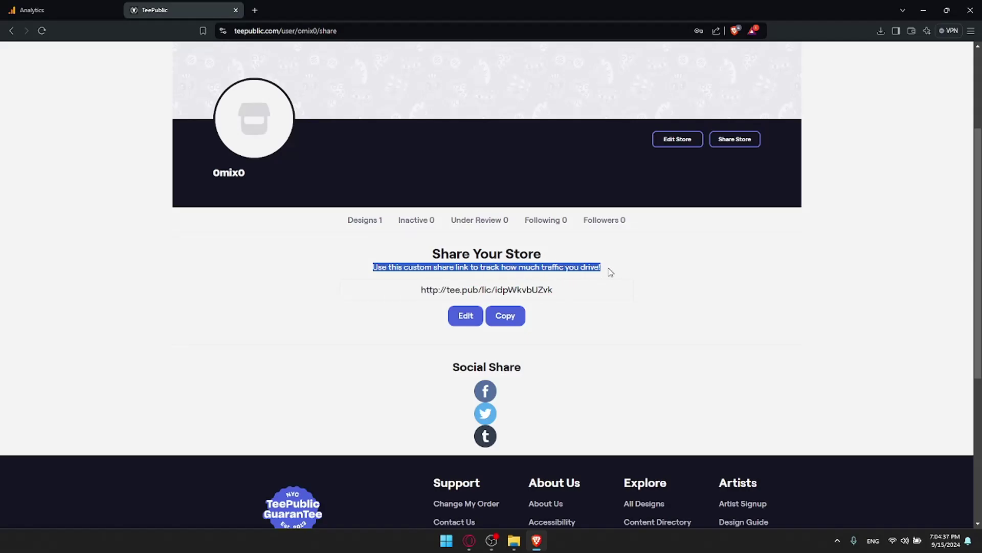
pyautogui.click(507, 312)
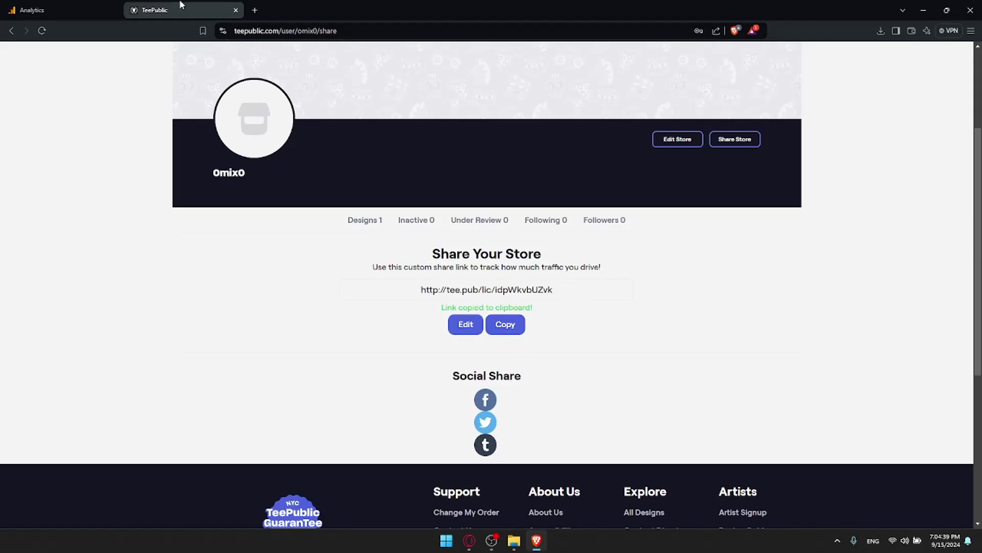
pyautogui.click(51, 5)
pyautogui.click(504, 153)
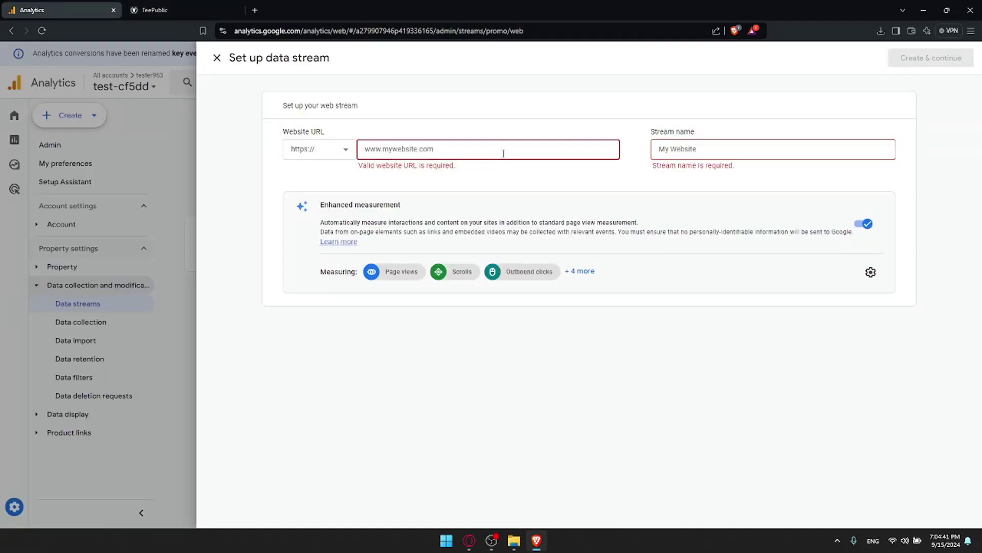
pyautogui.hotkey('ctrl', 'v')
pyautogui.click(692, 148)
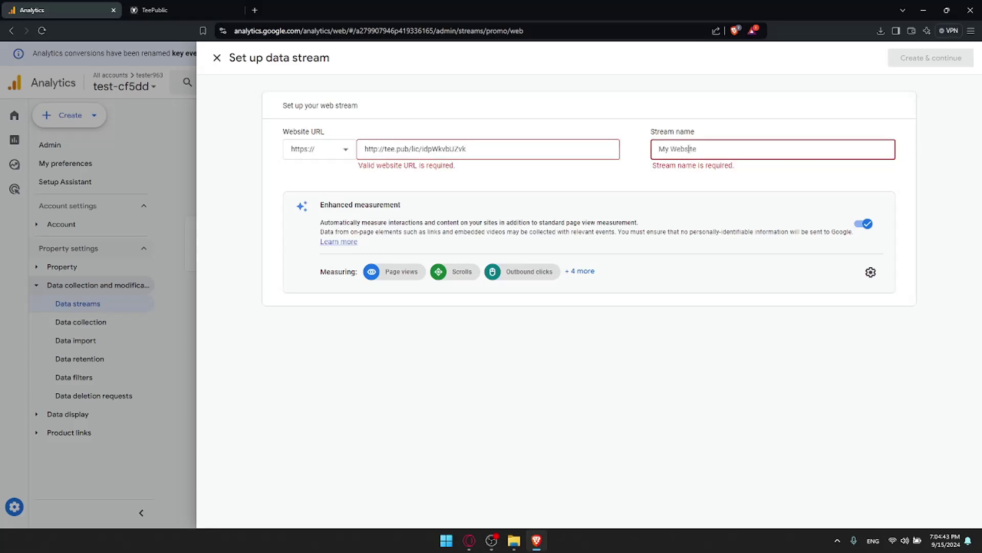
pyautogui.write('teepublic')
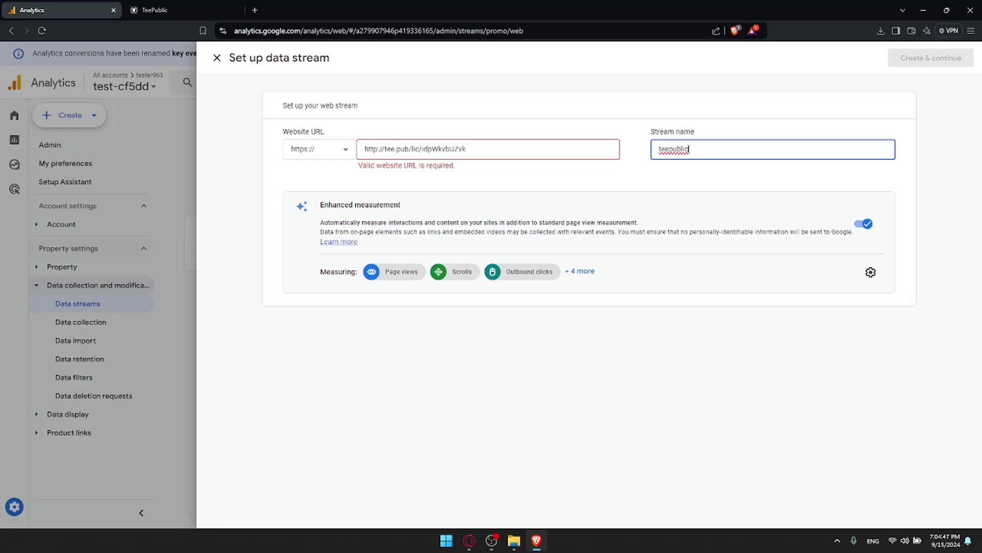
pyautogui.click(589, 188)
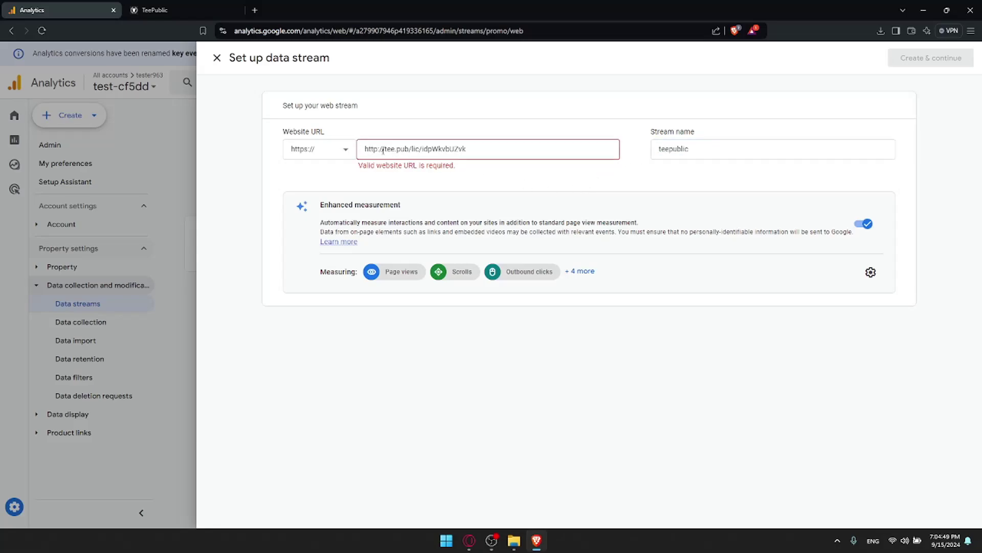
pyautogui.moveTo(383, 150); pyautogui.dragTo(367, 149)
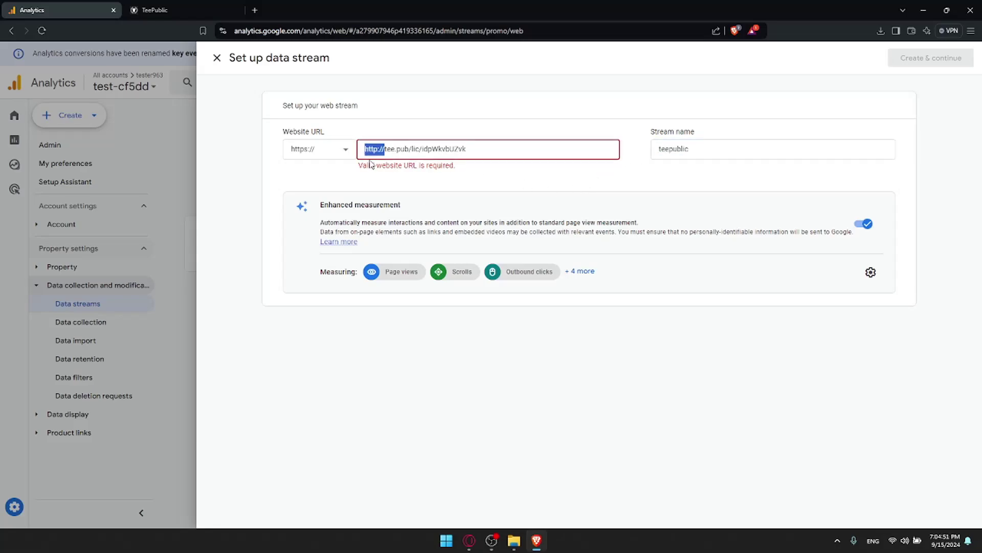
pyautogui.click(350, 160)
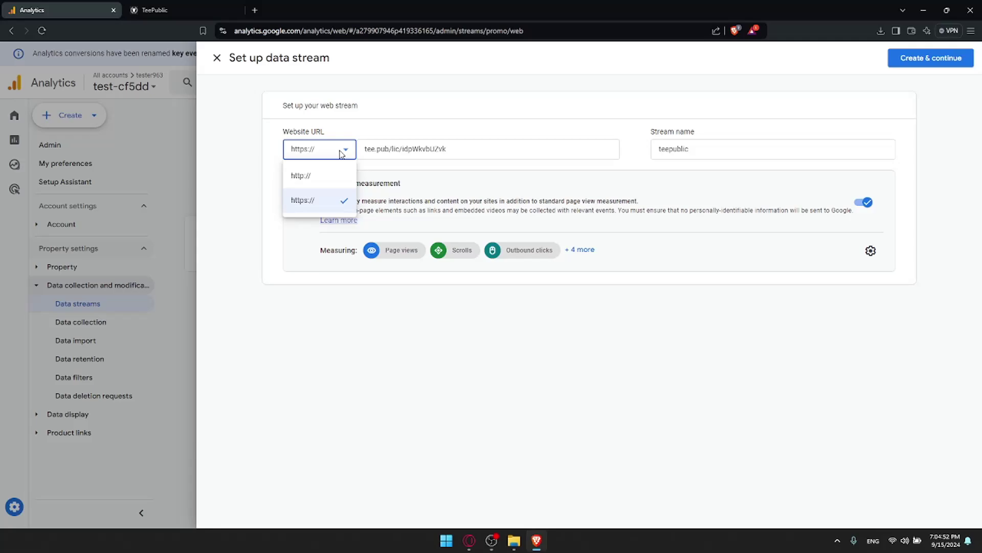
pyautogui.click(318, 175)
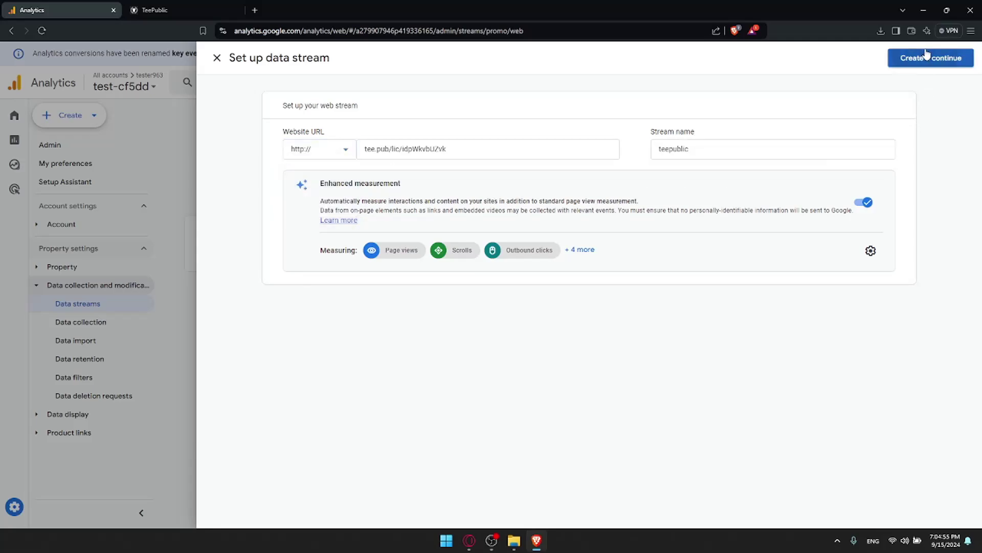
pyautogui.click(945, 58)
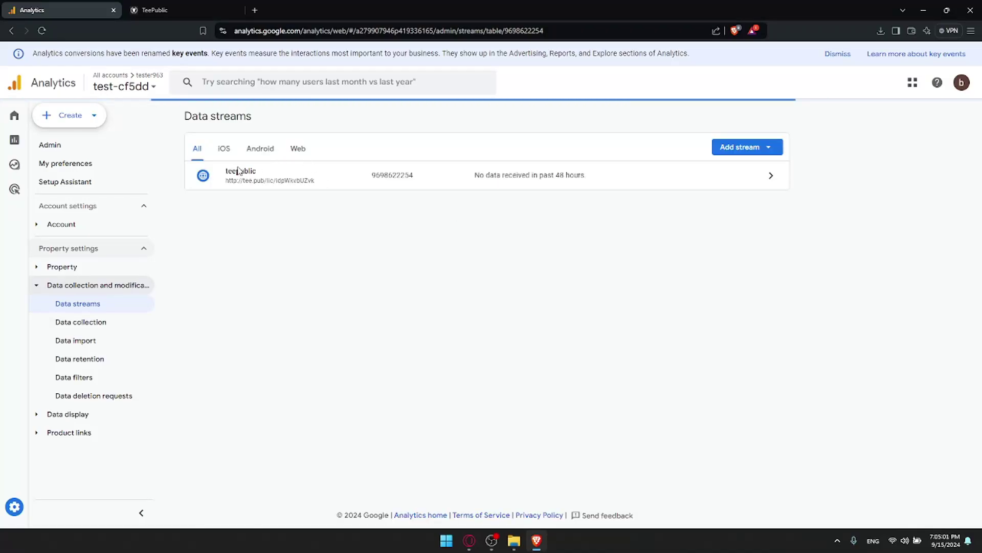
# Open the teepublic stream row and close the Google tag panel to view its details
pyautogui.click(772, 173)
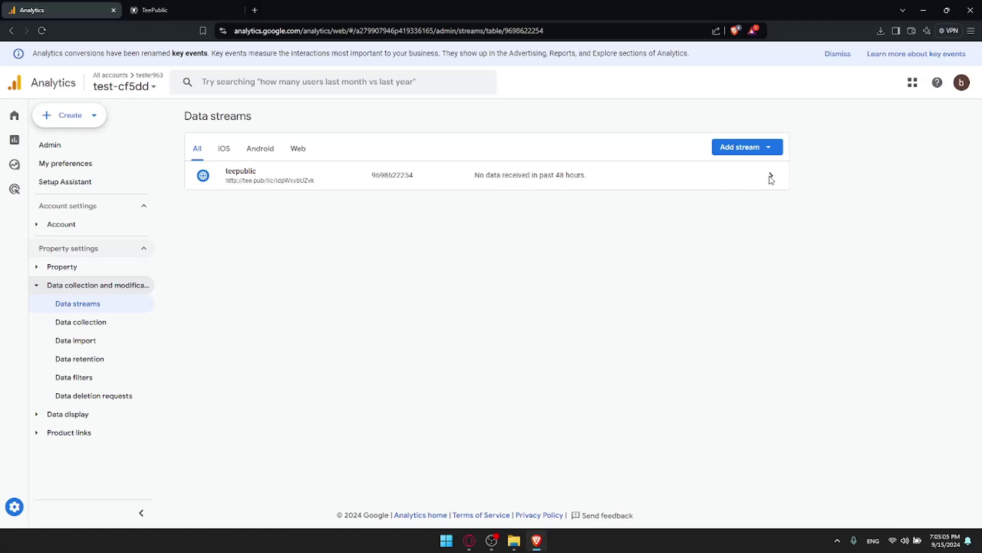
pyautogui.click(771, 178)
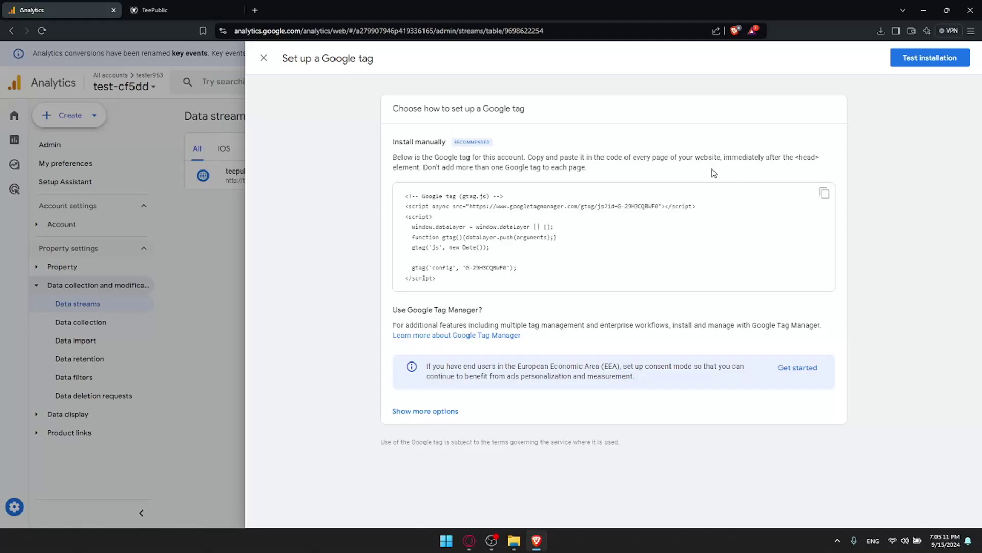
pyautogui.click(210, 199)
pyautogui.click(749, 181)
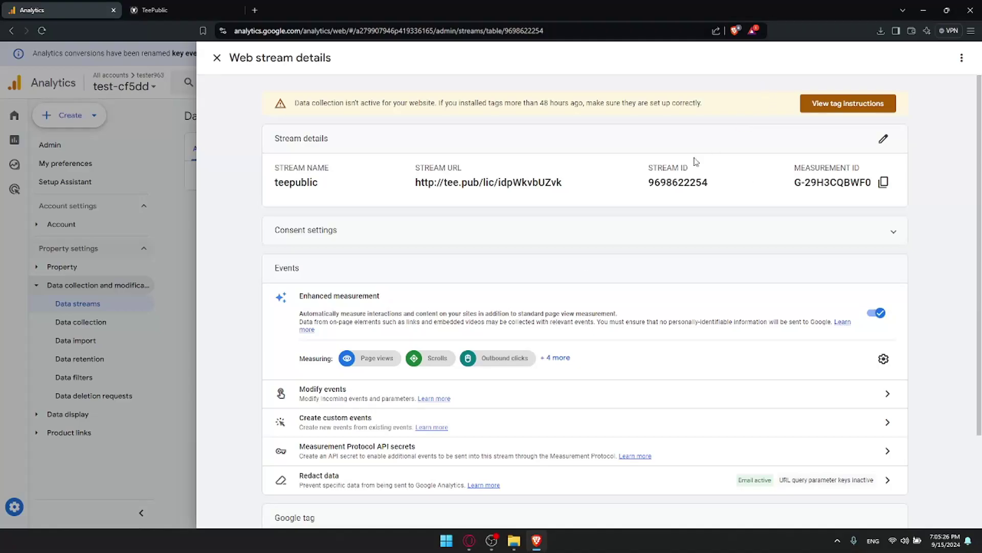
pyautogui.scroll(-2, 440, 148)
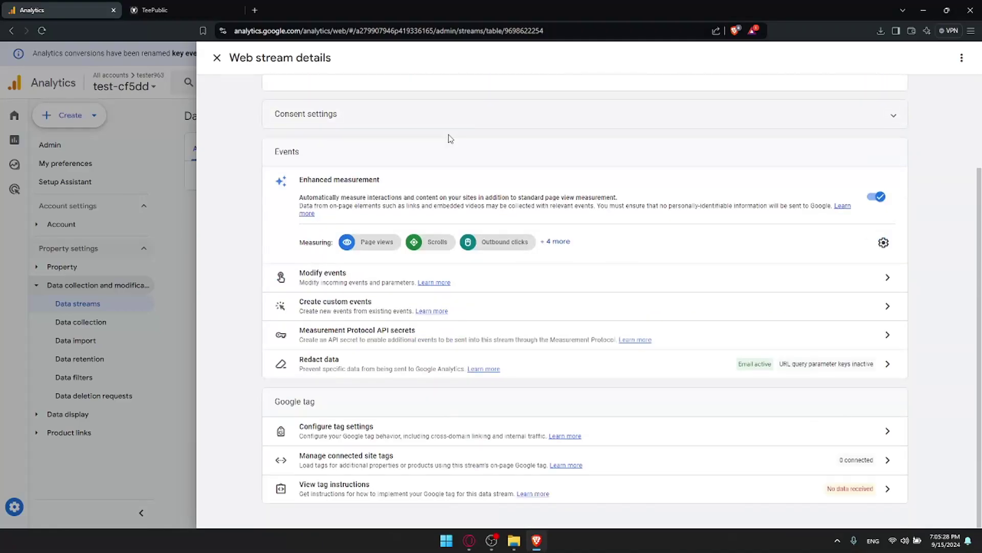
pyautogui.scroll(2, 449, 138)
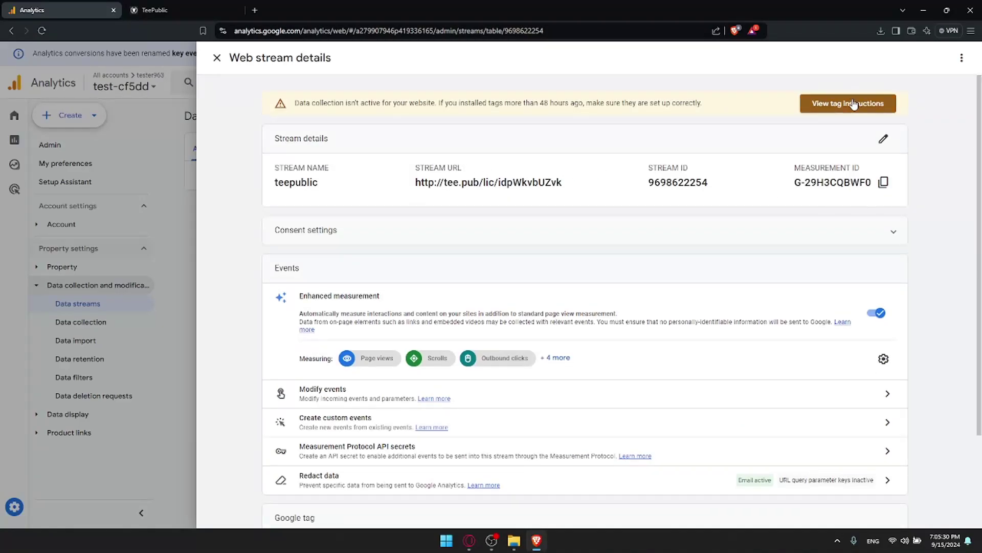
# Browse the teepublic tag instructions—manual install, CMS platforms, platform scan—then close them
pyautogui.click(837, 107)
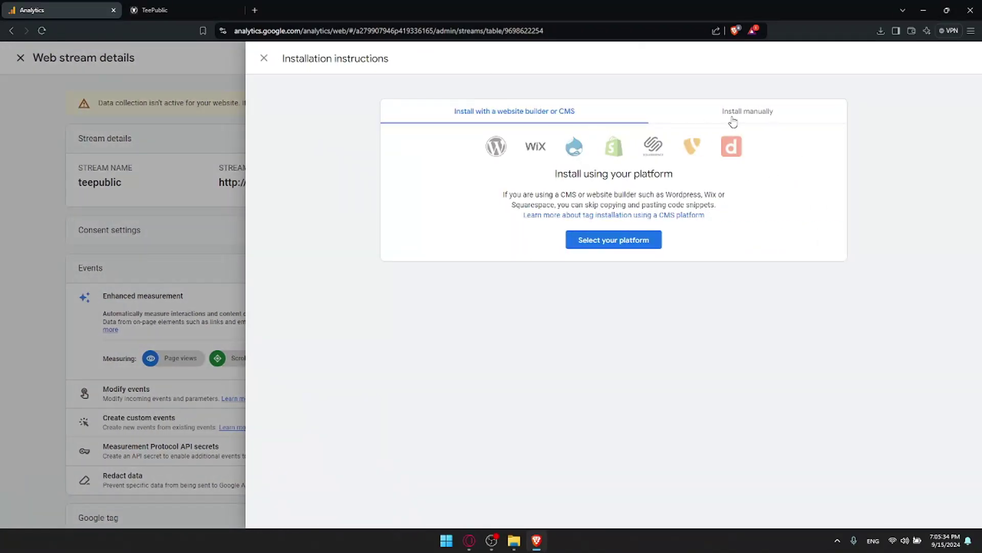
pyautogui.click(732, 118)
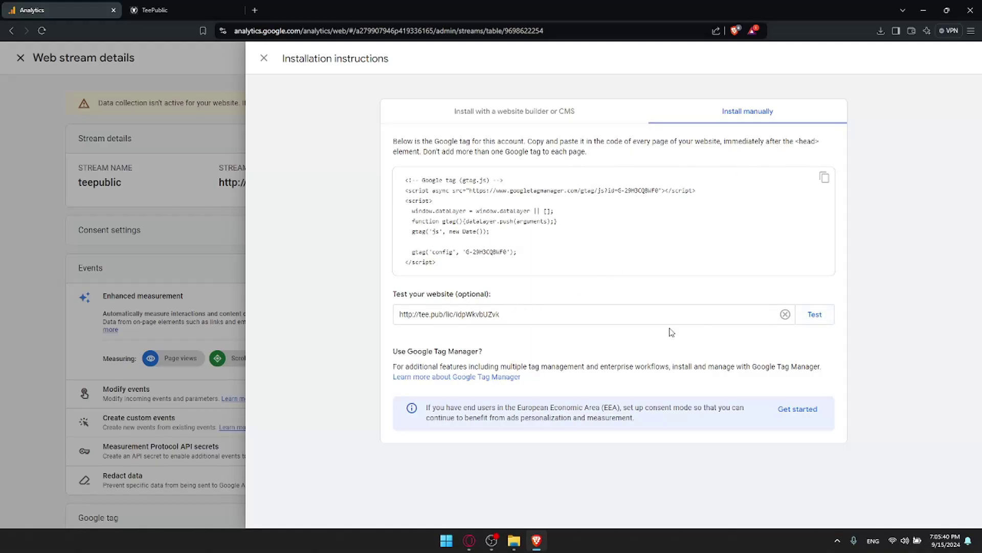
pyautogui.click(521, 113)
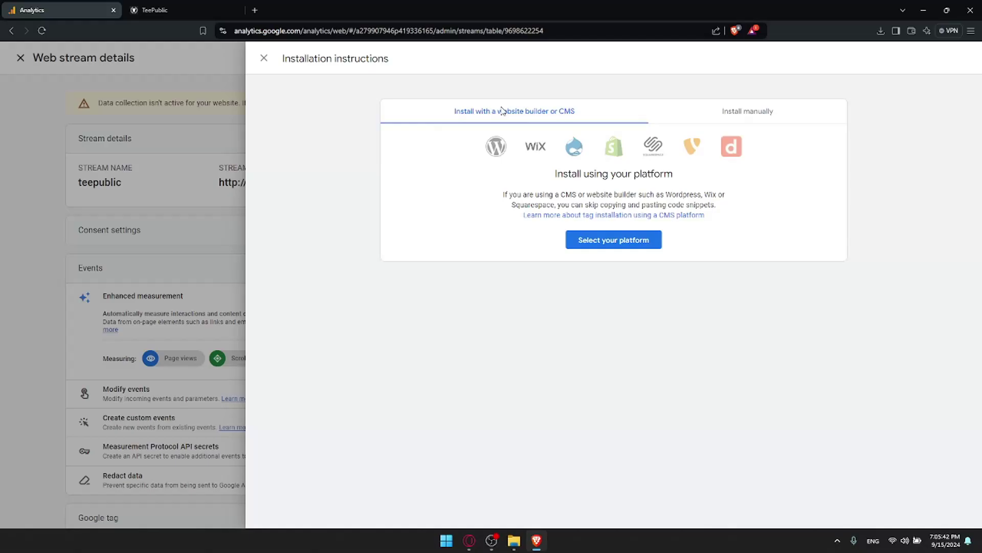
pyautogui.click(624, 240)
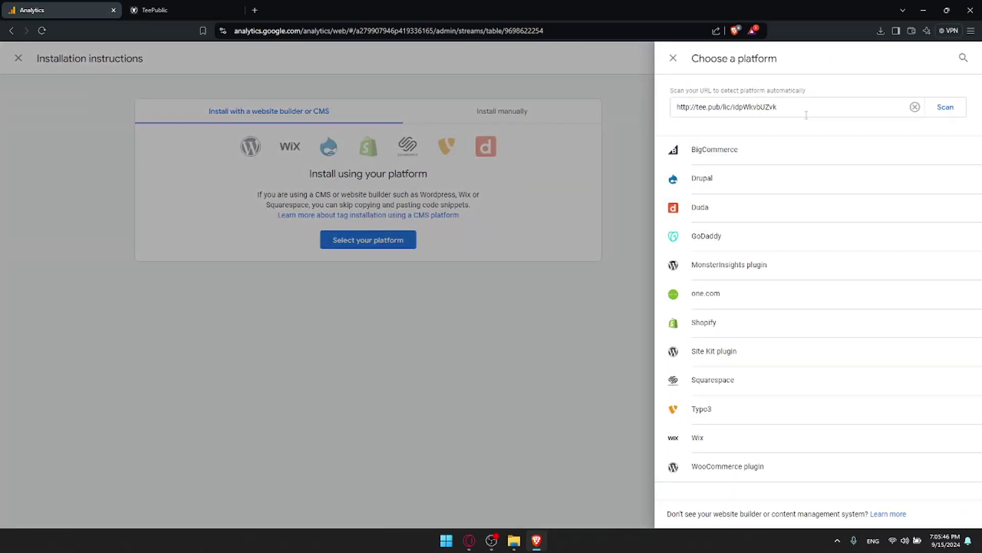
pyautogui.click(944, 108)
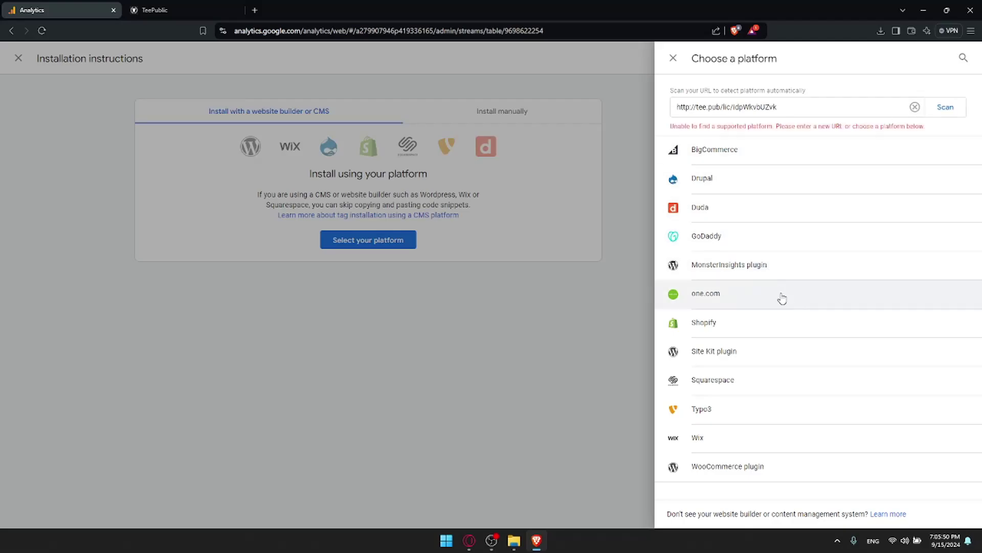
pyautogui.click(604, 211)
pyautogui.click(724, 108)
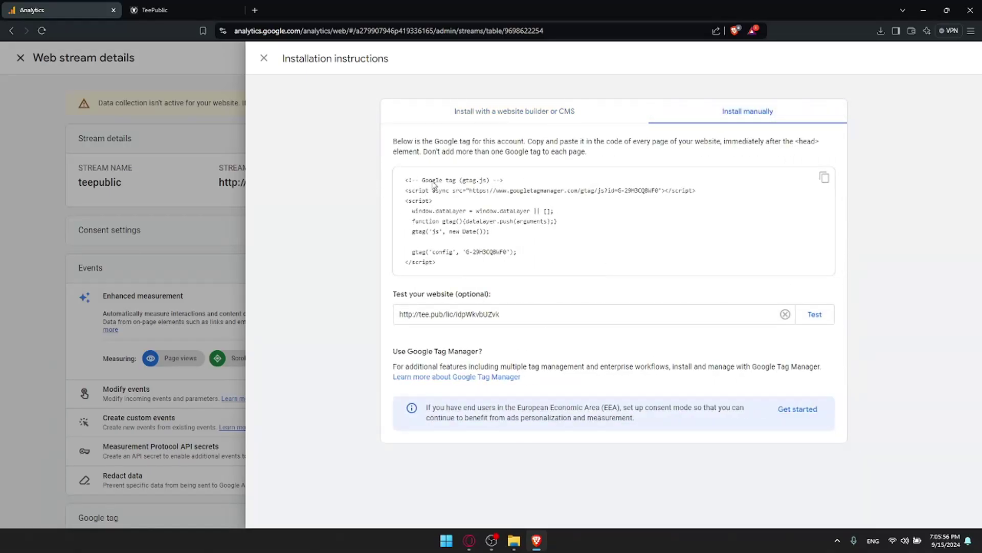
pyautogui.click(200, 110)
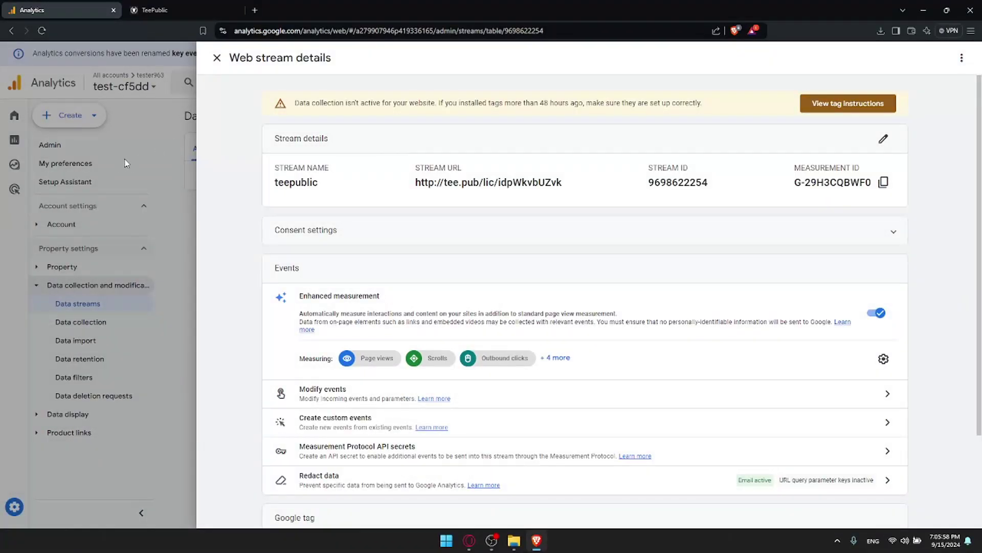
pyautogui.scroll(-3, 440, 177)
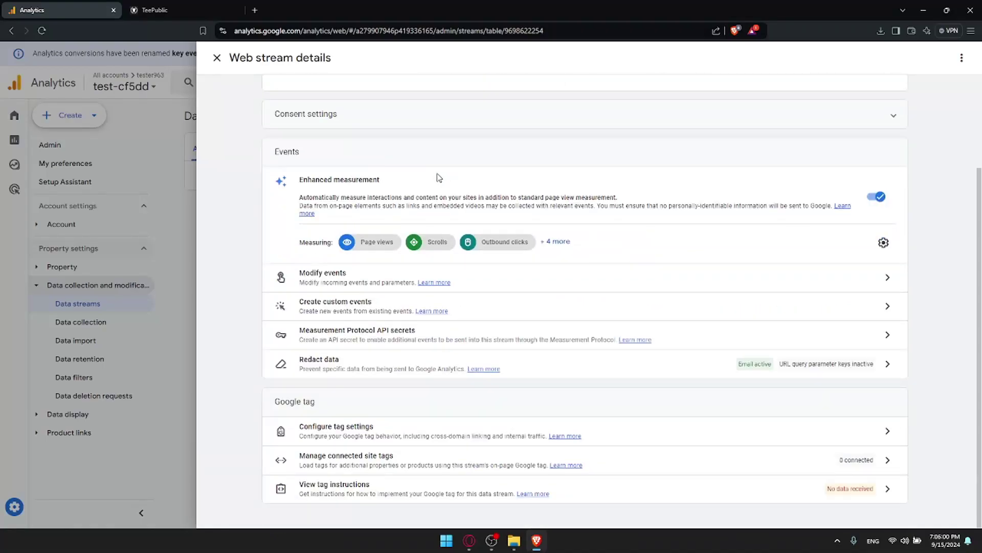